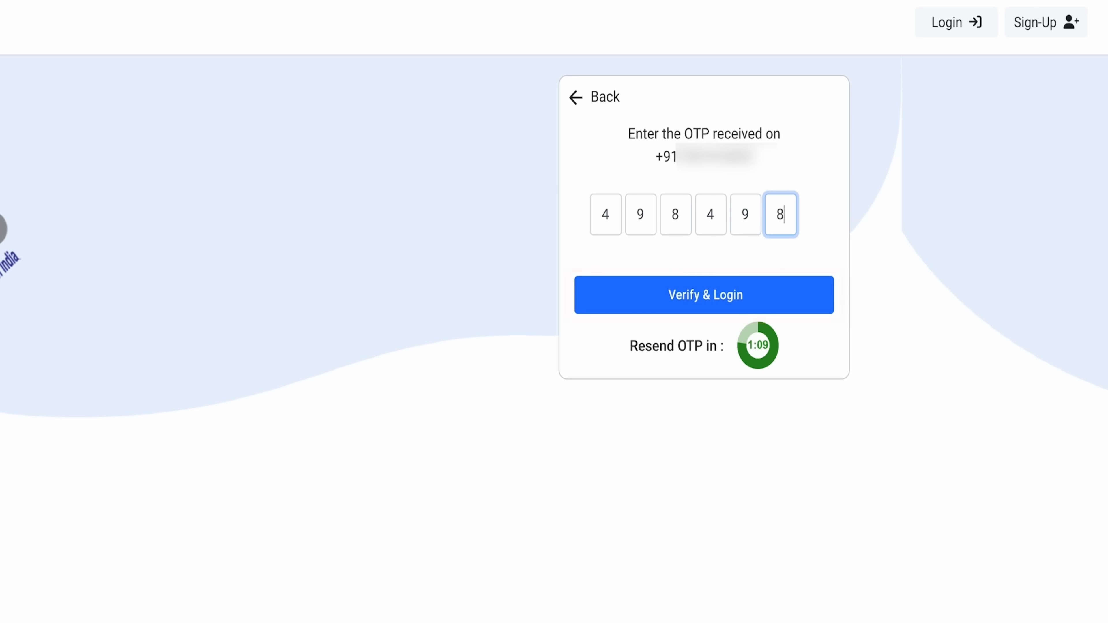
Submit the login OTP and open Form 8 for Correction Of Entries.
click(653, 294)
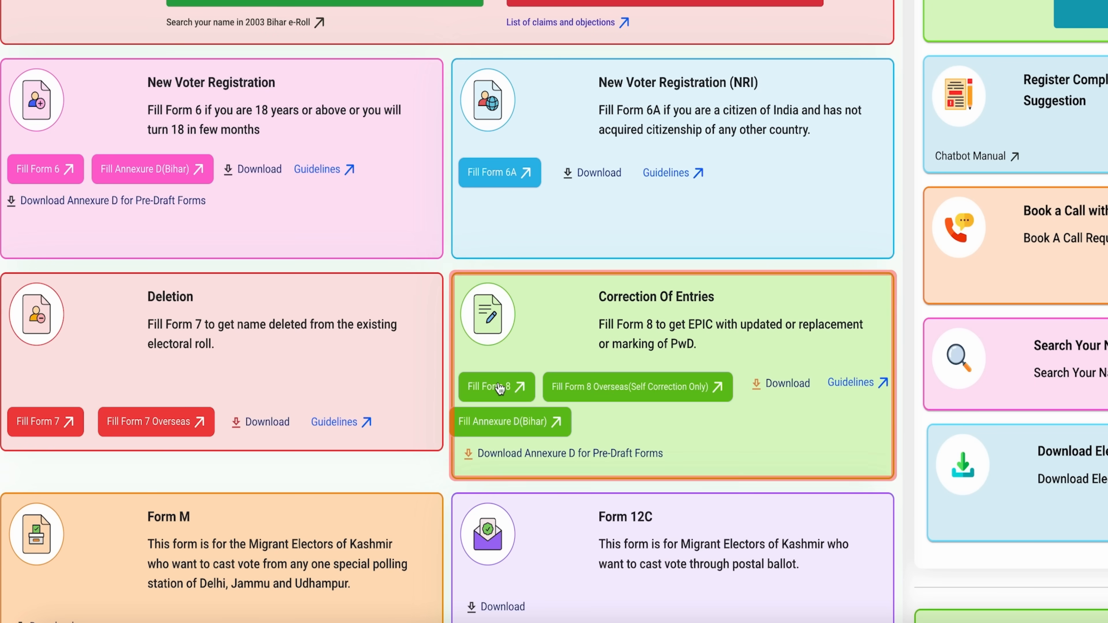
click(500, 389)
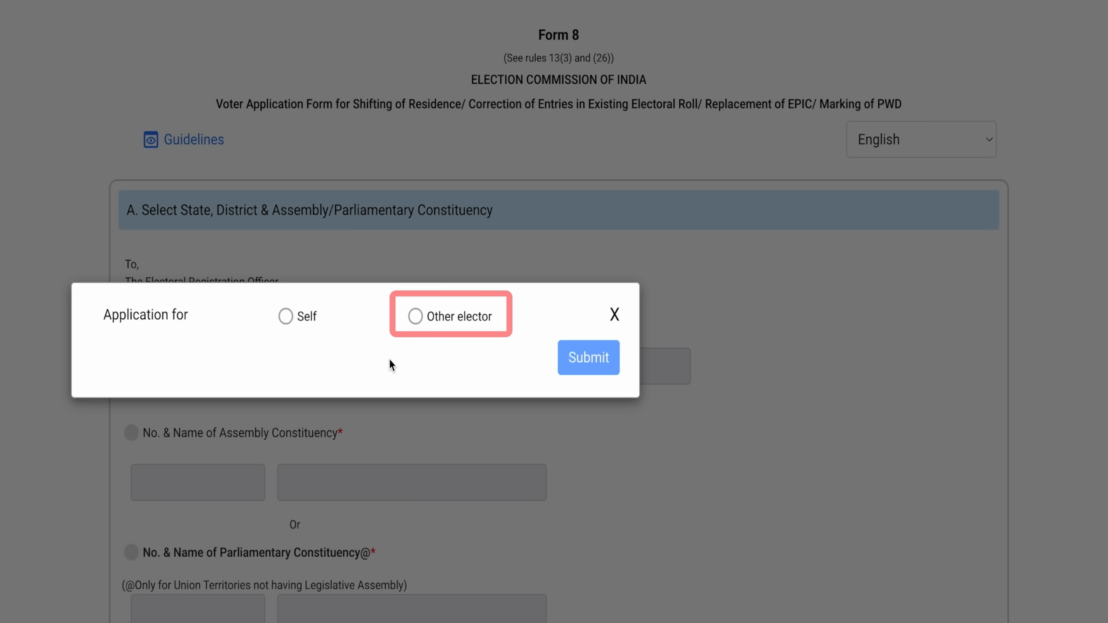
Apply for another elector by submitting the elector's EPIC number and confirm the matching Uttar Pradesh record.
click(415, 316)
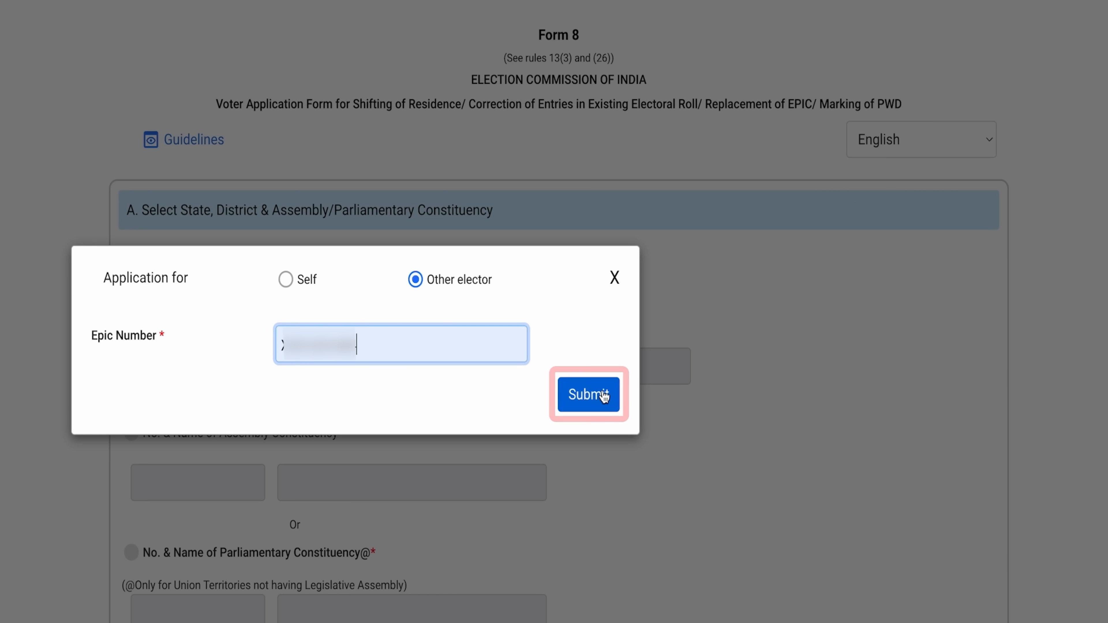
click(605, 395)
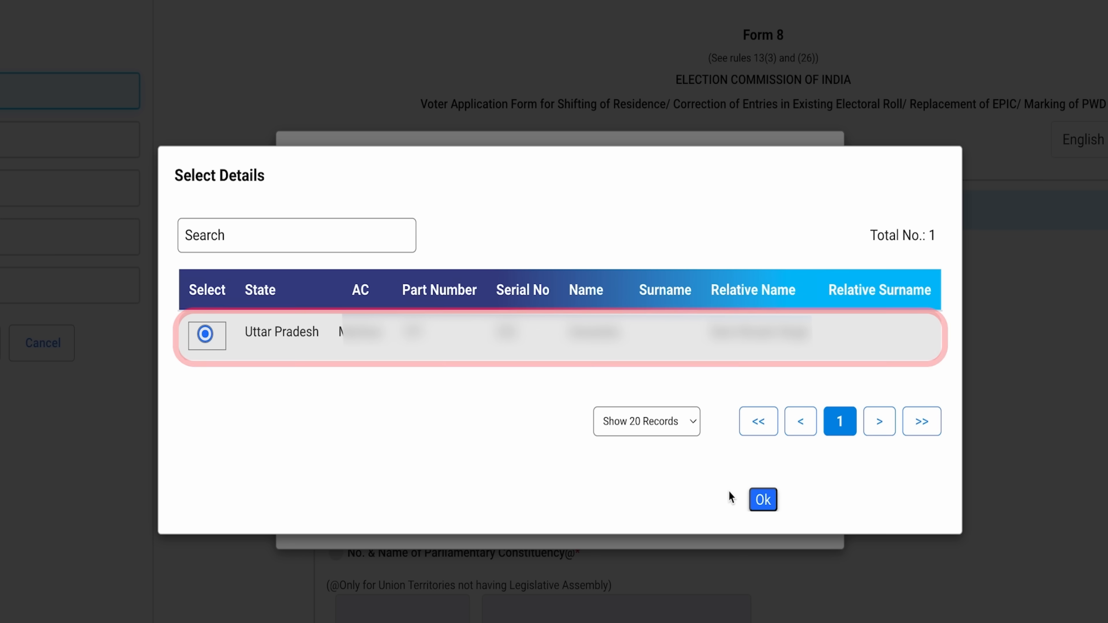
click(764, 500)
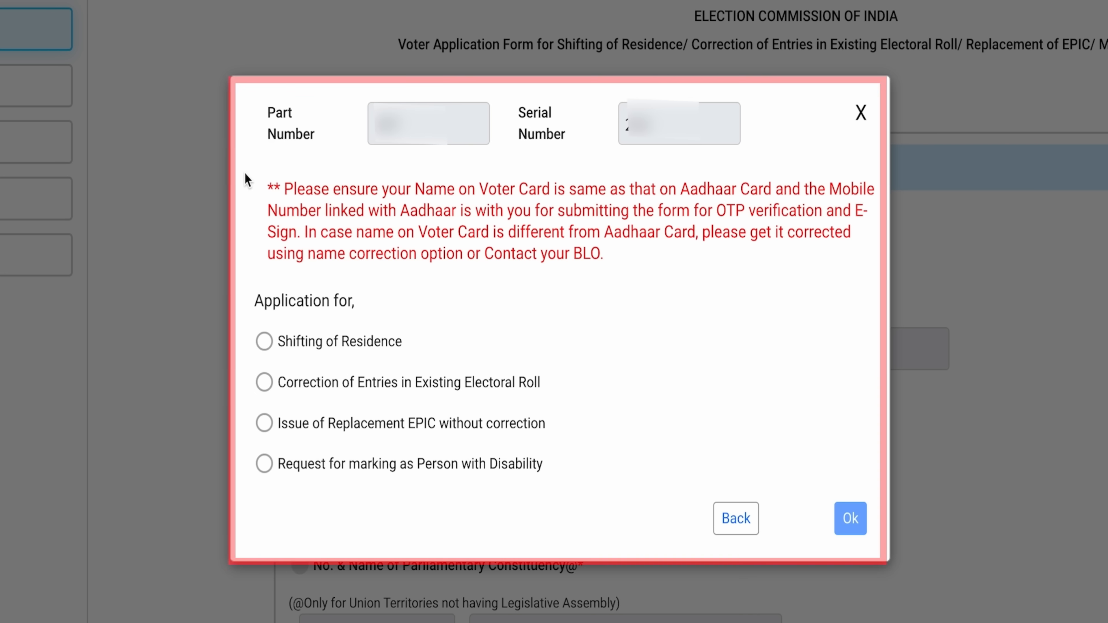
Choose Correction of Entries in Existing Electoral Roll as the application type and confirm it.
mouse_move(284, 187)
mouse_down()
mouse_move(344, 249)
mouse_move(585, 286)
mouse_up()
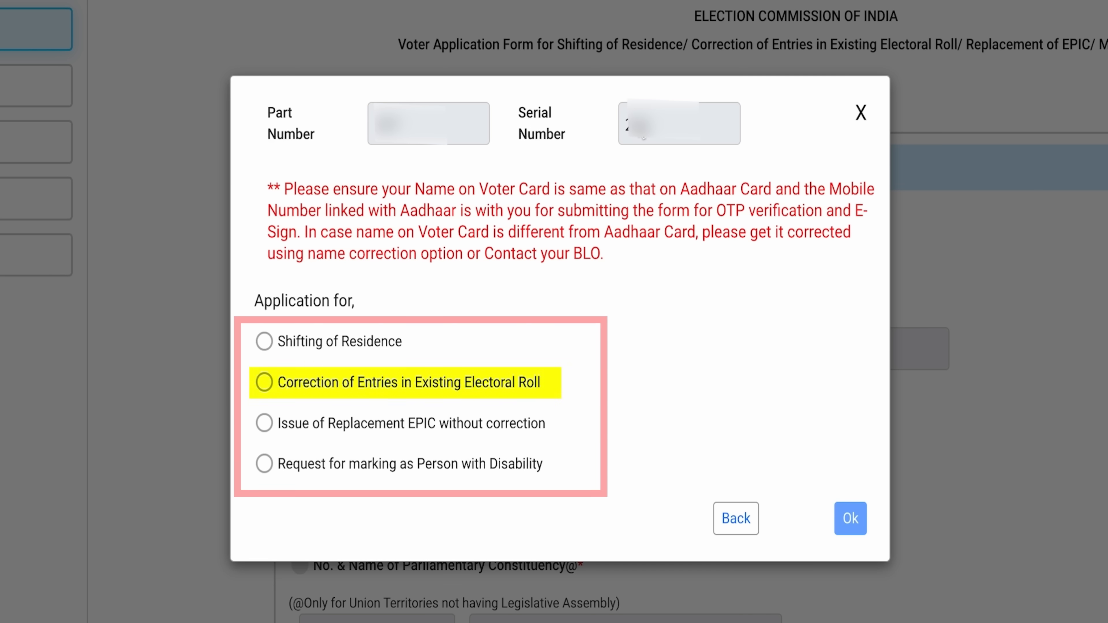
scroll(644, 137, down, 1)
click(265, 383)
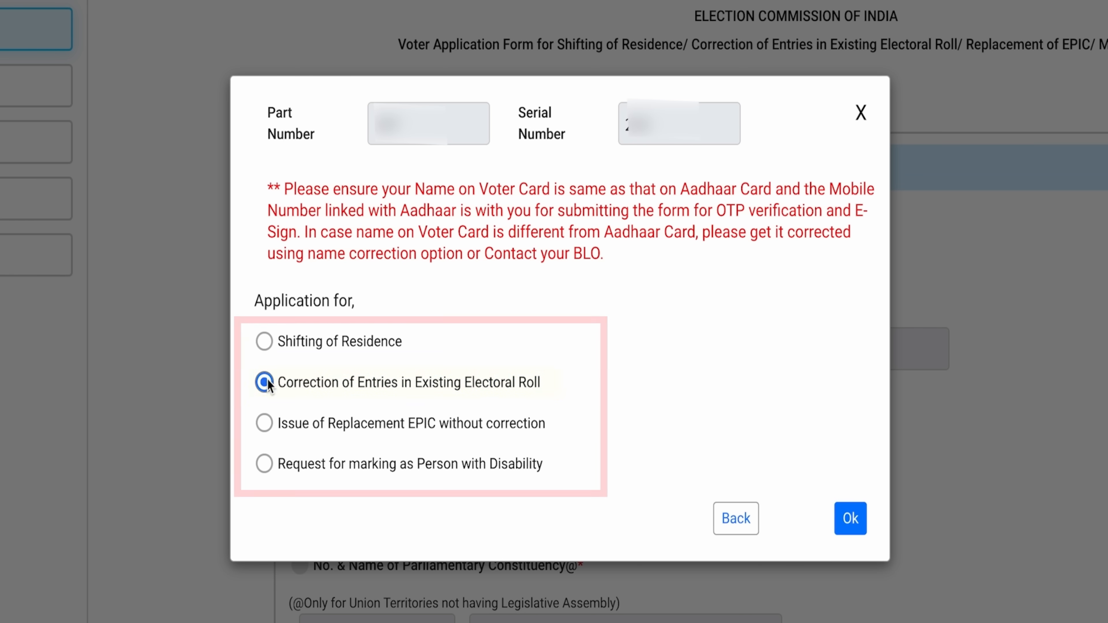
click(846, 524)
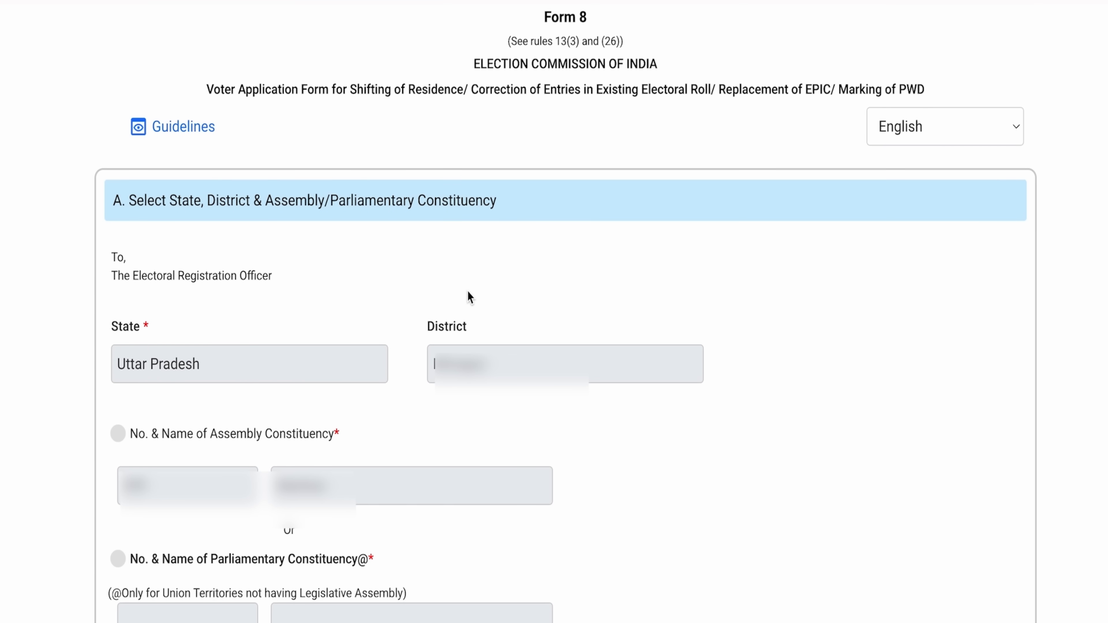
Proceed past the constituency section and provide the applicant's Aadhaar number under Aadhaar Details.
scroll(468, 297, down, 6)
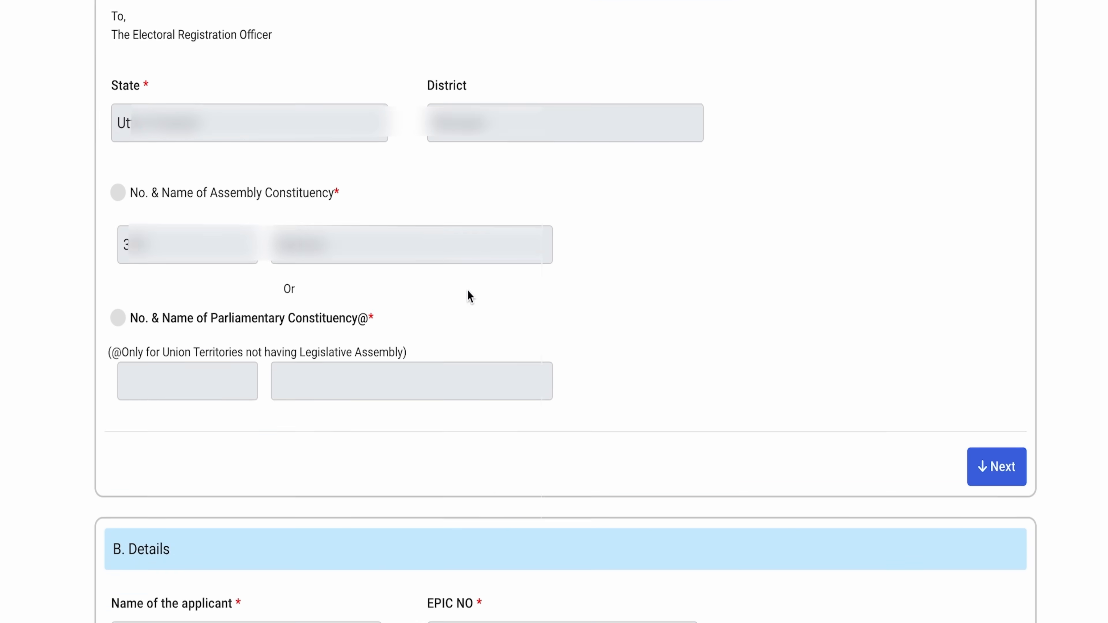
click(1000, 429)
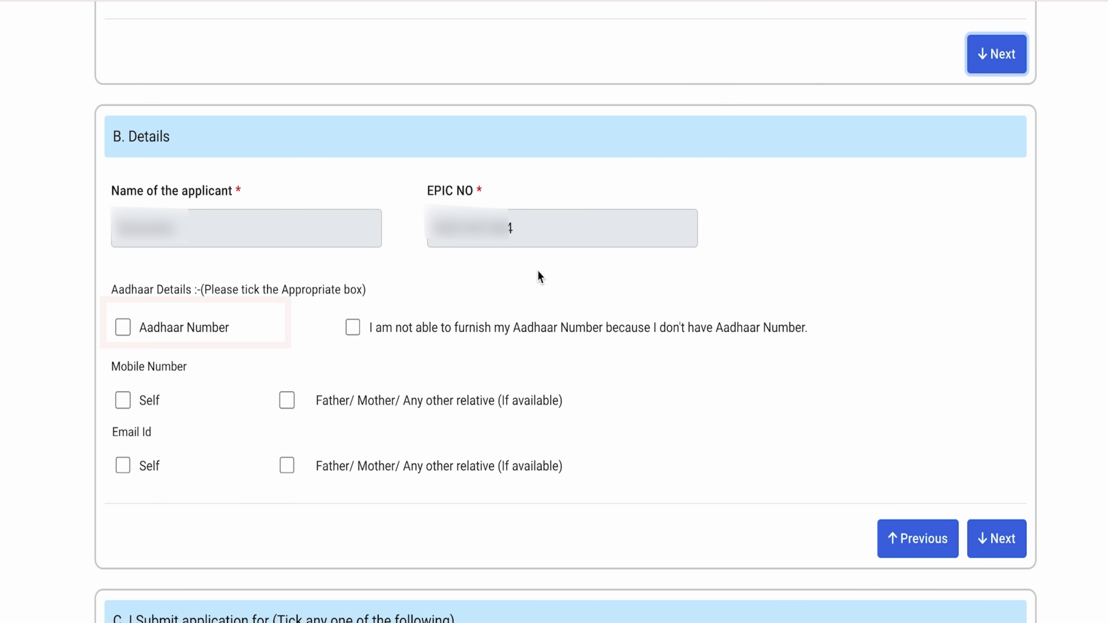
click(124, 328)
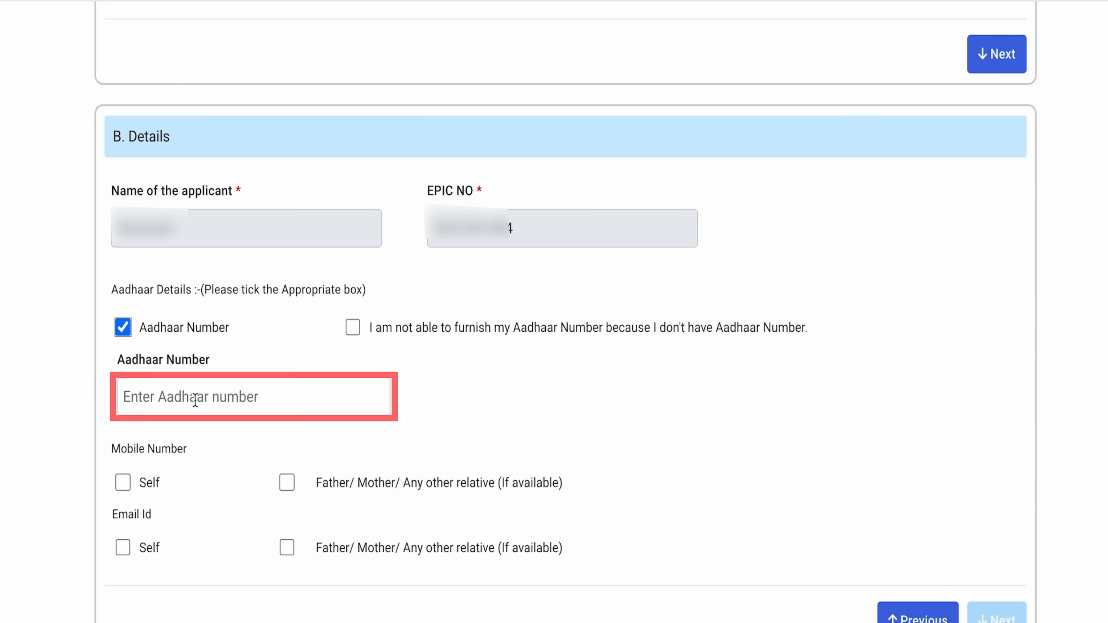
text(••••••••••••)
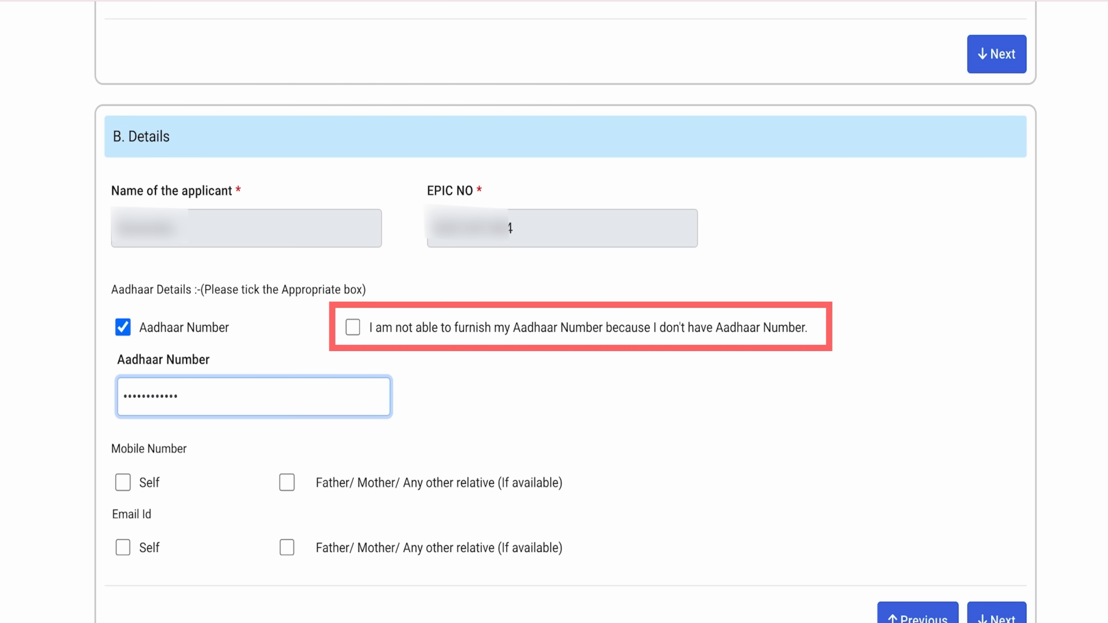
scroll(555, 312, down, 3)
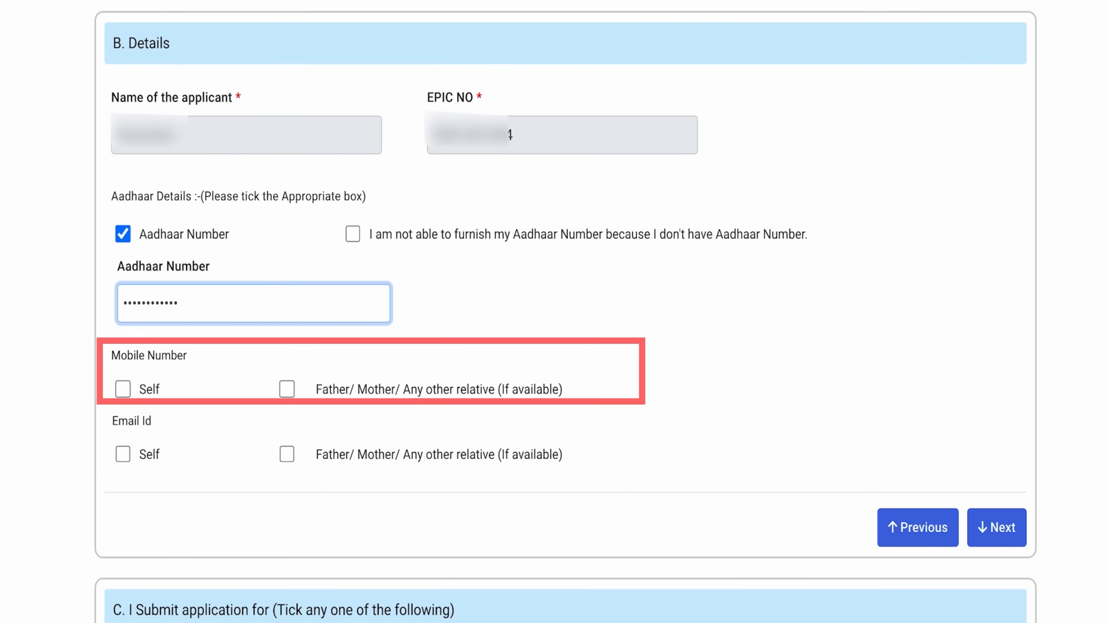
Mark both Mobile Number and Email Id as Self, and fill in the applicant's mobile number and e-mail address.
click(122, 379)
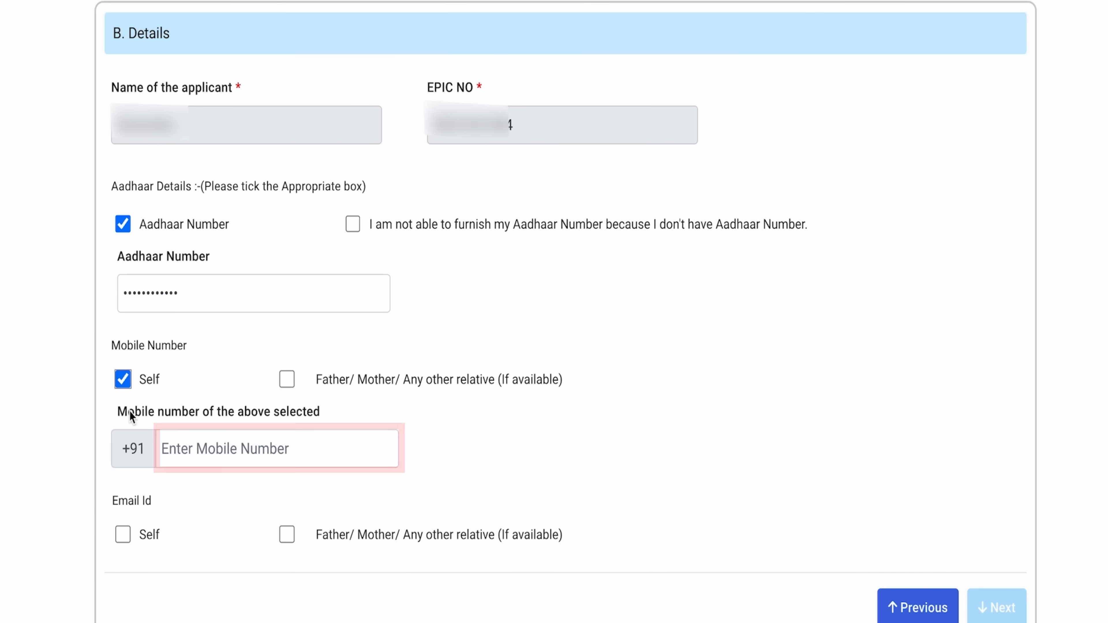
click(236, 437)
text(8)
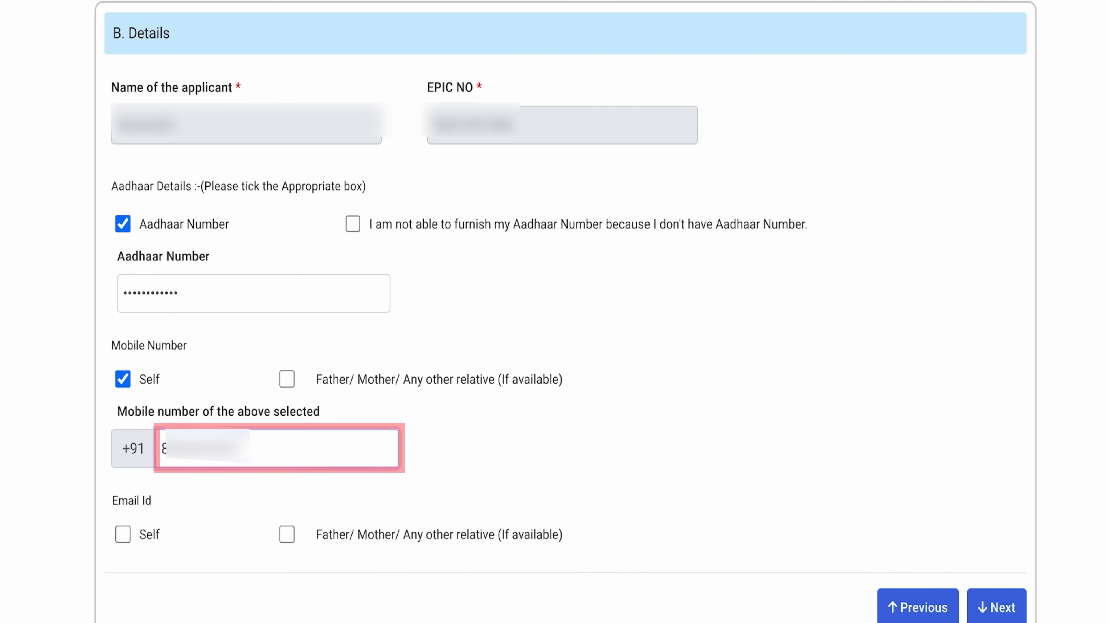
scroll(200, 472, down, 1)
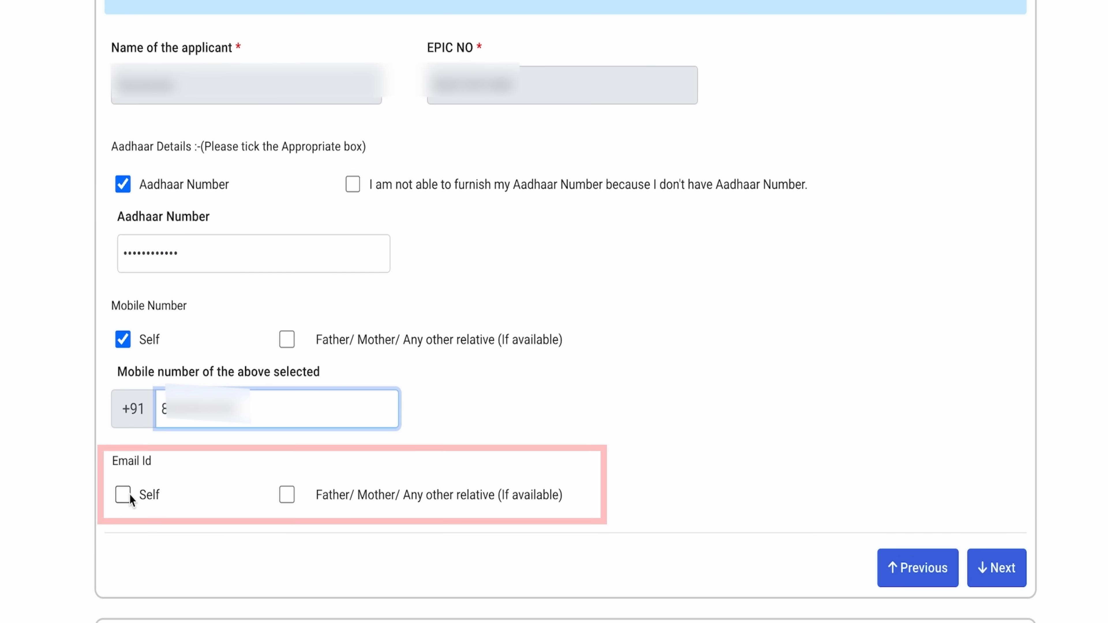
click(129, 517)
click(199, 553)
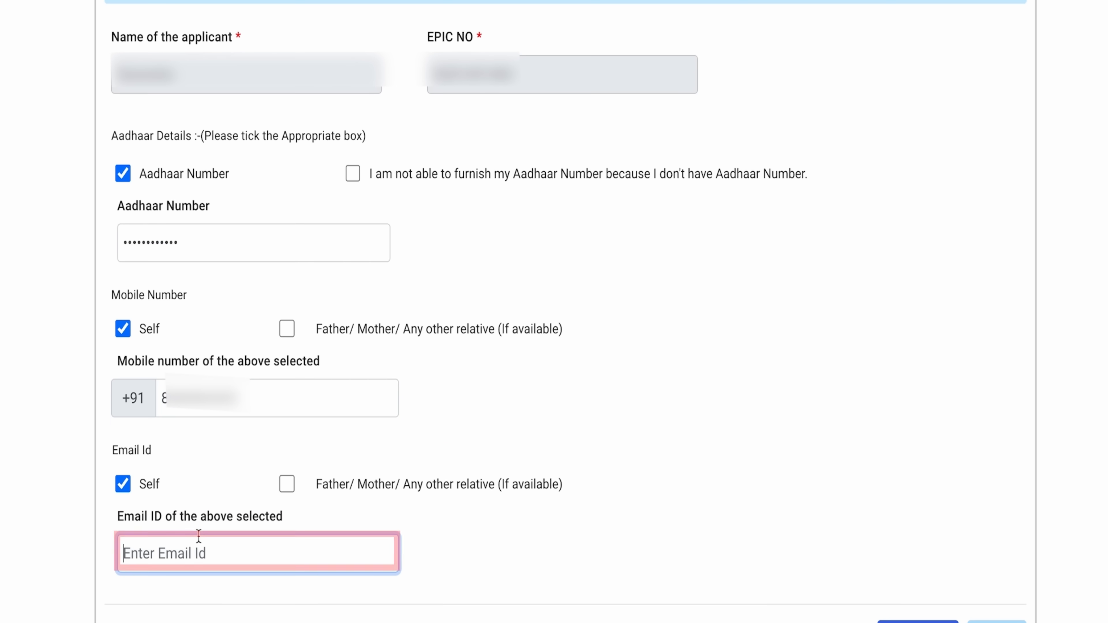
text(@gmail.com)
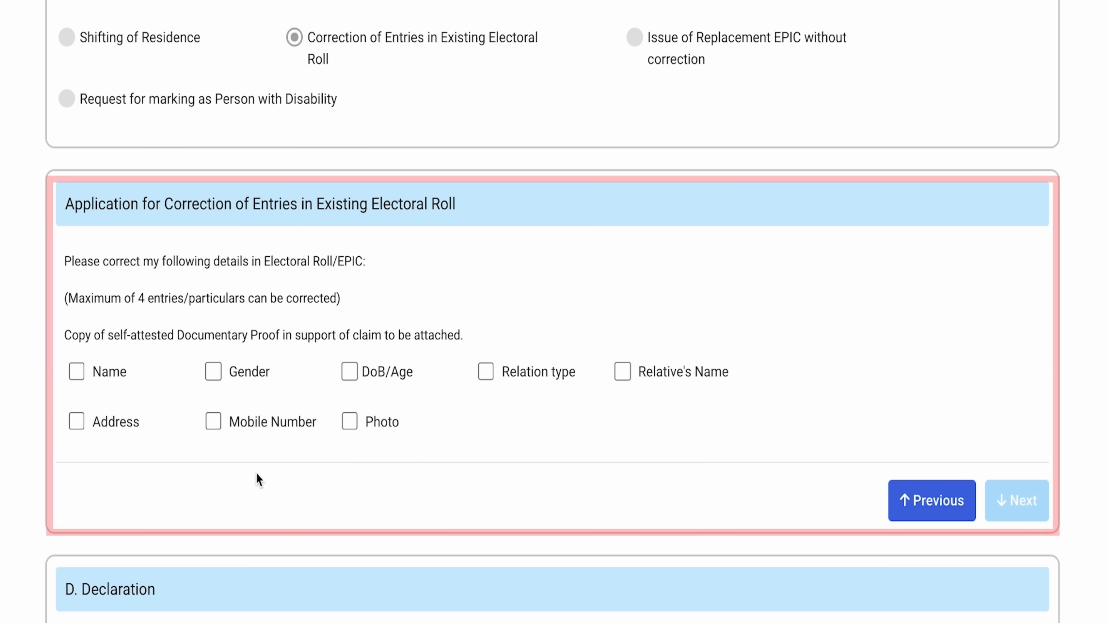
Mark Name as an entry to correct in the electoral roll correction section.
drag(67, 299, 340, 300)
click(496, 296)
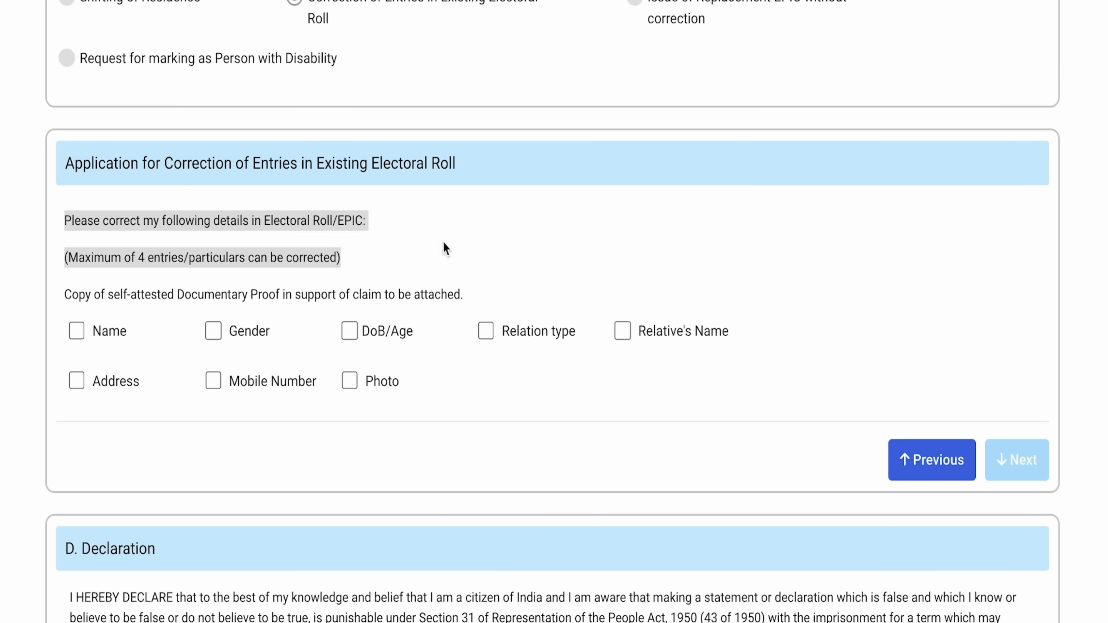
click(77, 333)
scroll(403, 485, down, 6)
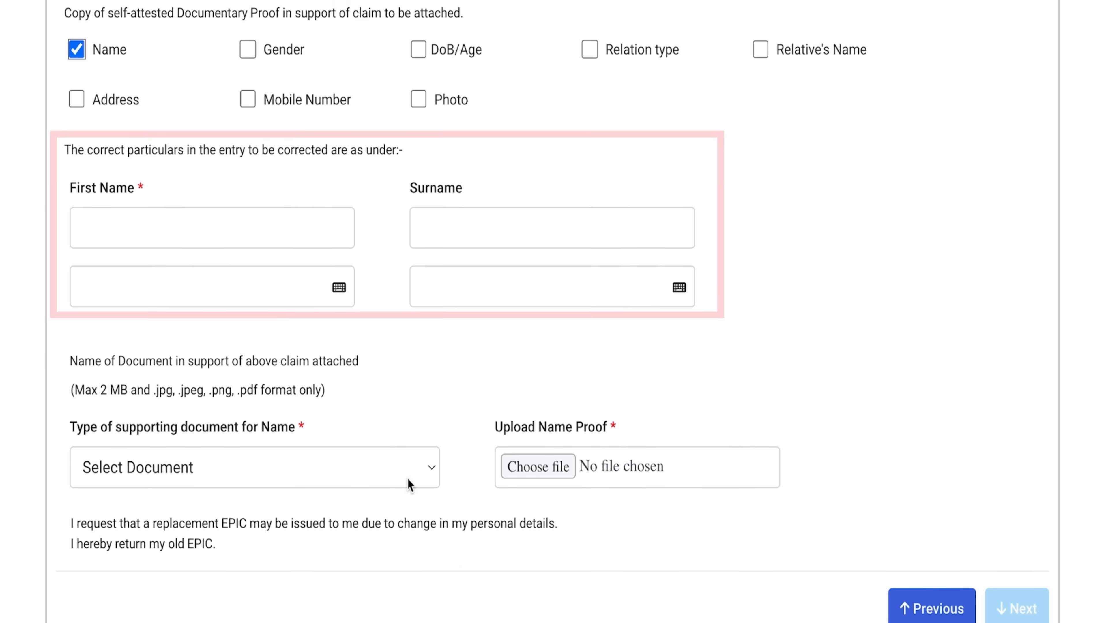
scroll(410, 587, up, 2)
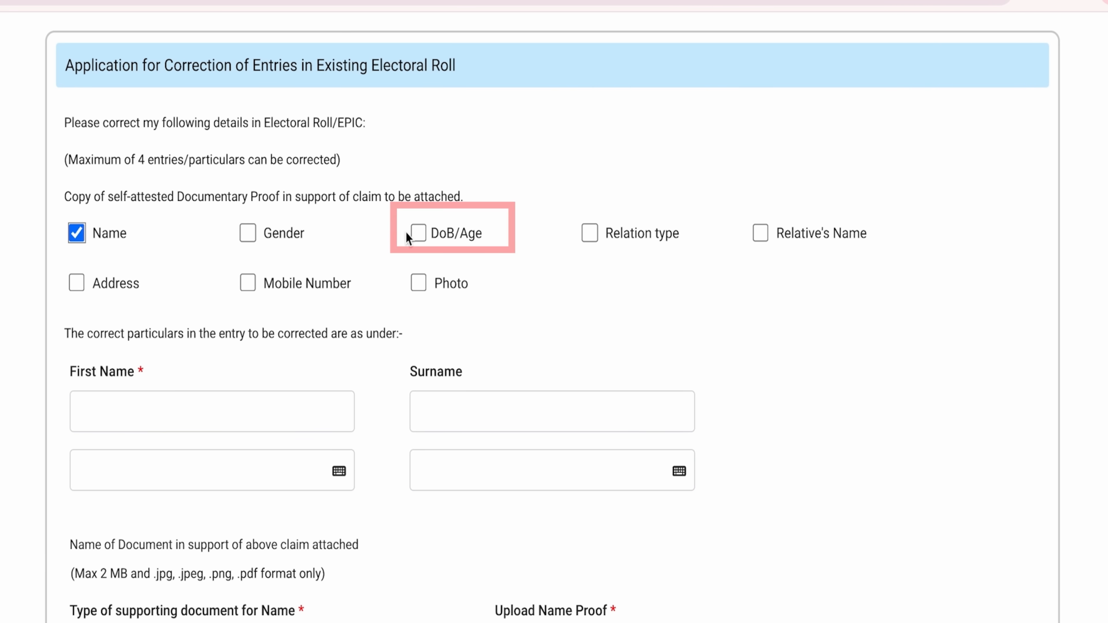
Mark DoB/Age, Relative's Name and Address as further entries to correct.
click(417, 233)
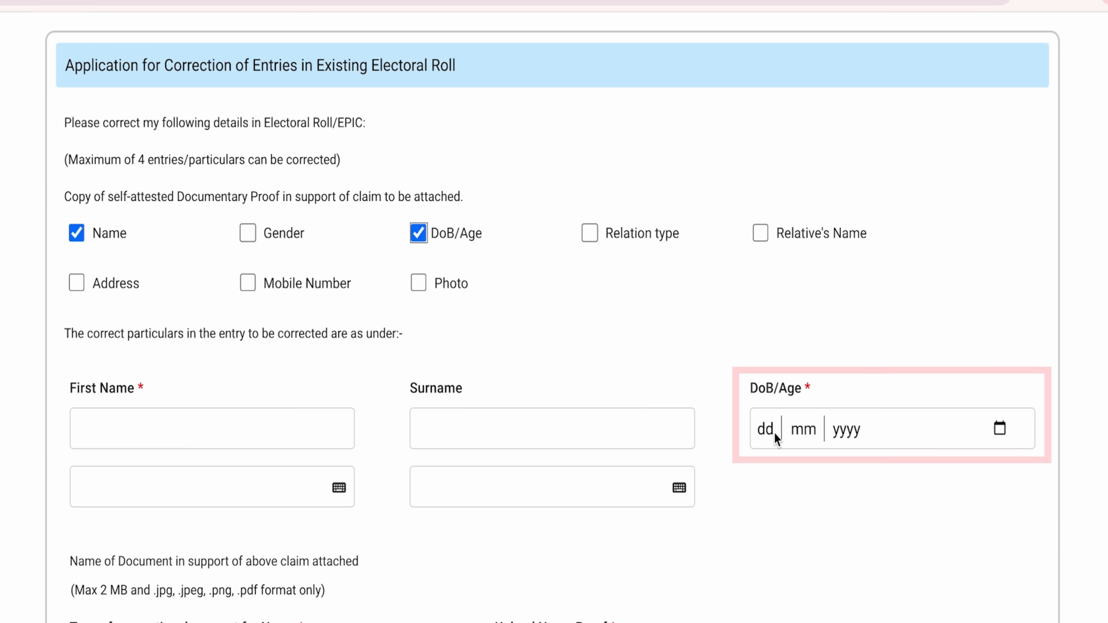
click(762, 234)
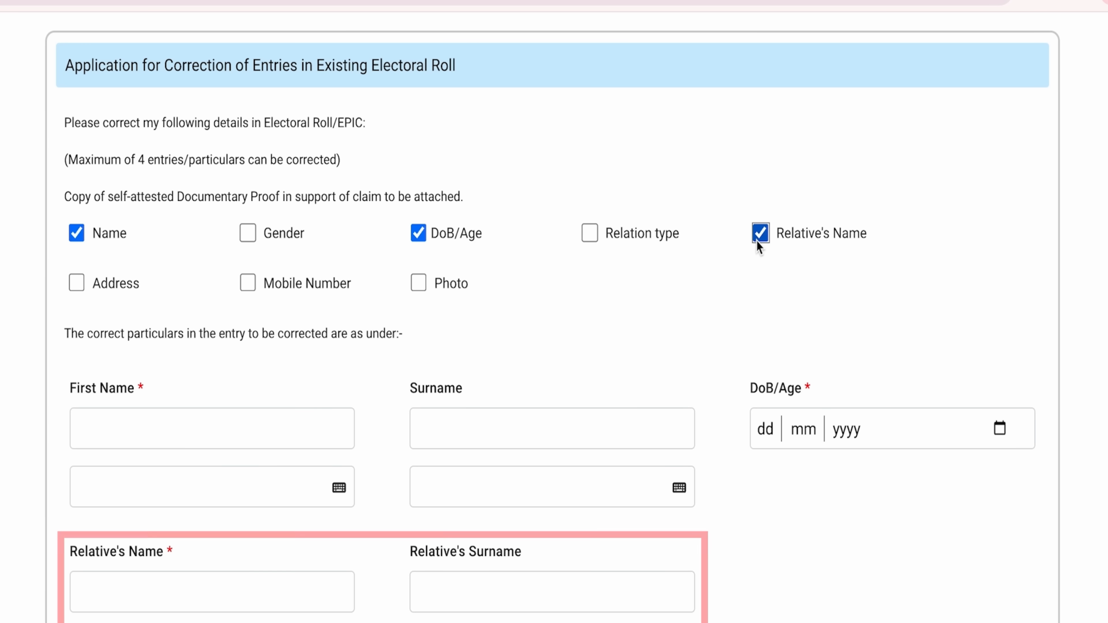
click(759, 238)
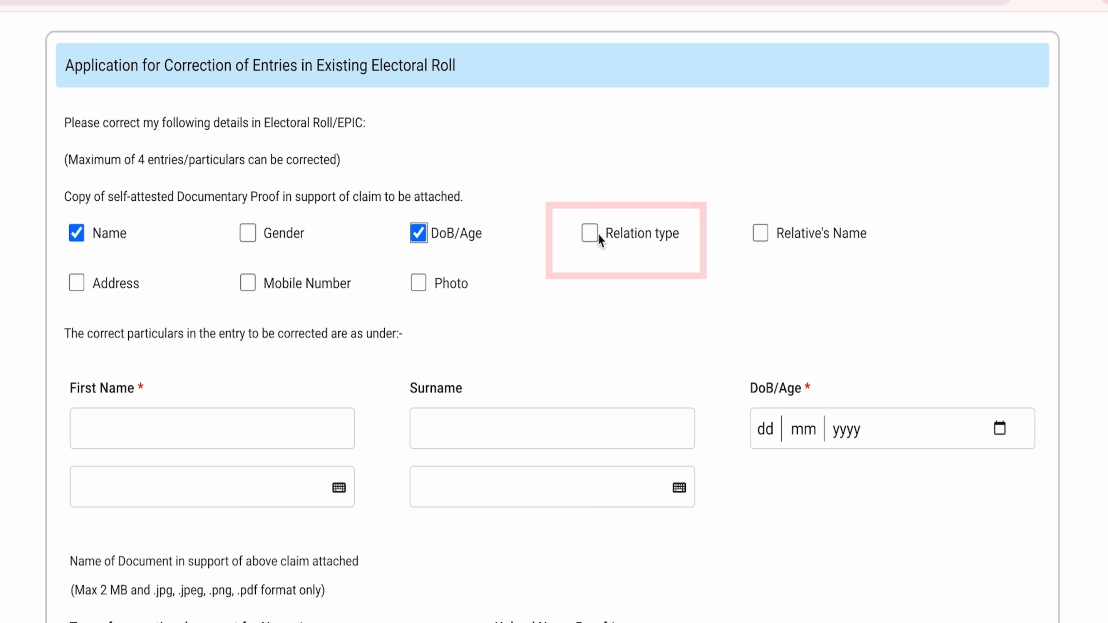
click(758, 239)
scroll(58, 255, down, 5)
click(77, 72)
scroll(609, 111, down, 5)
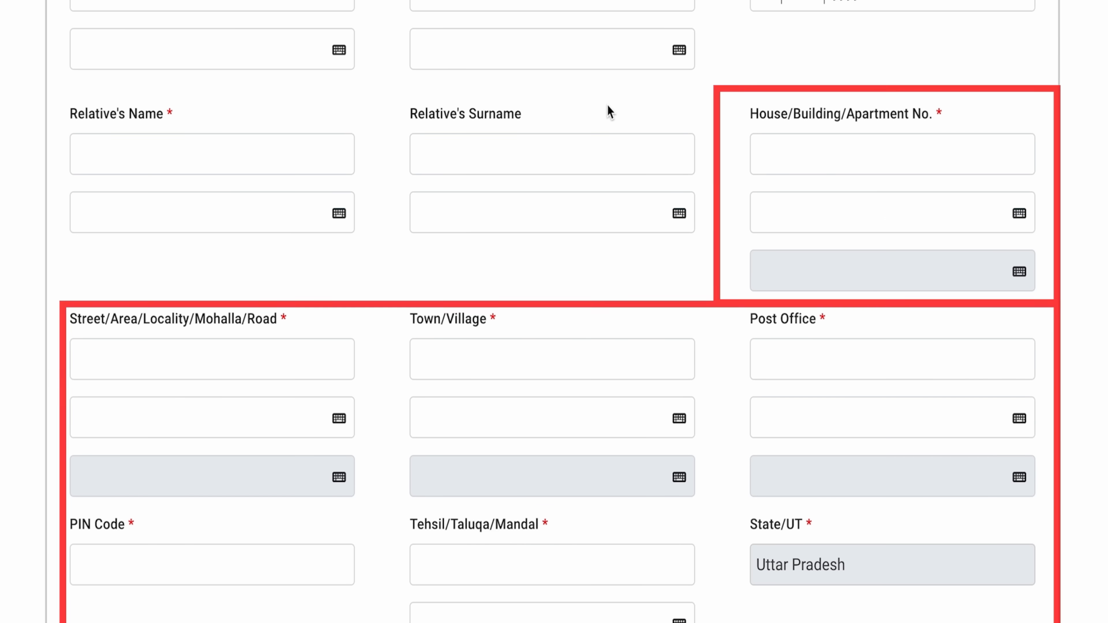
scroll(279, 29, down, 3)
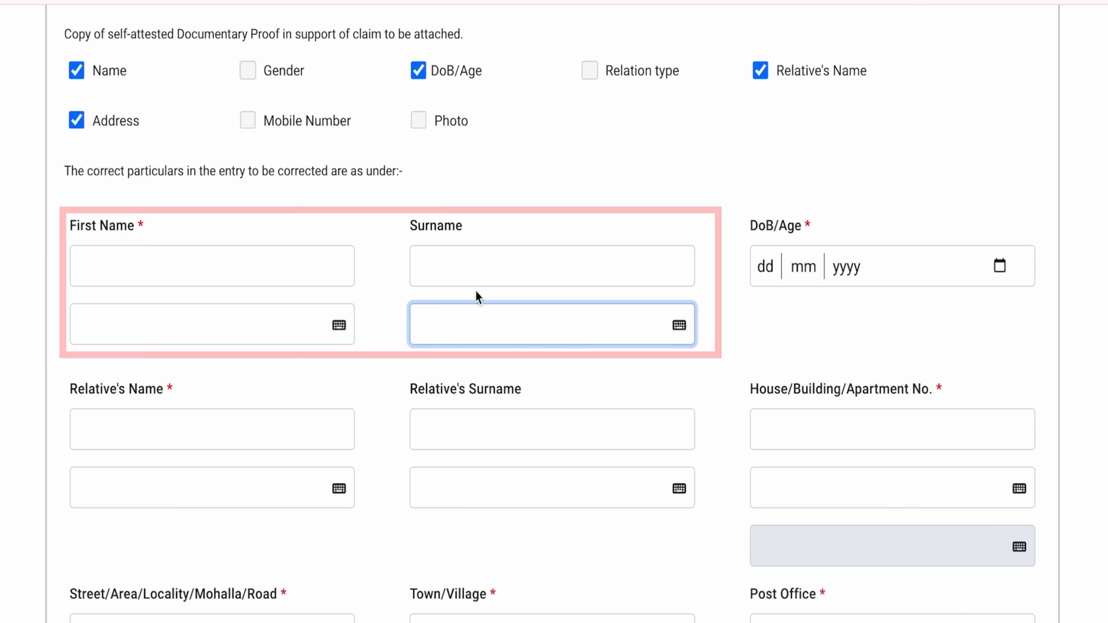
Fill in the elector's corrected first name and surname in English and Hindi.
click(223, 262)
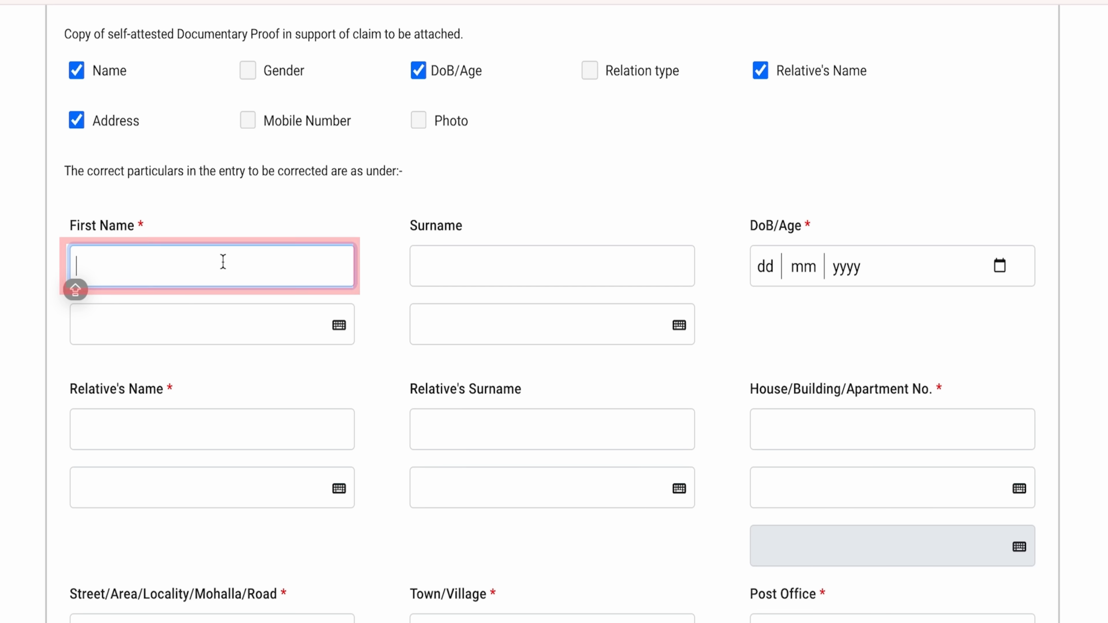
text(...)
click(450, 275)
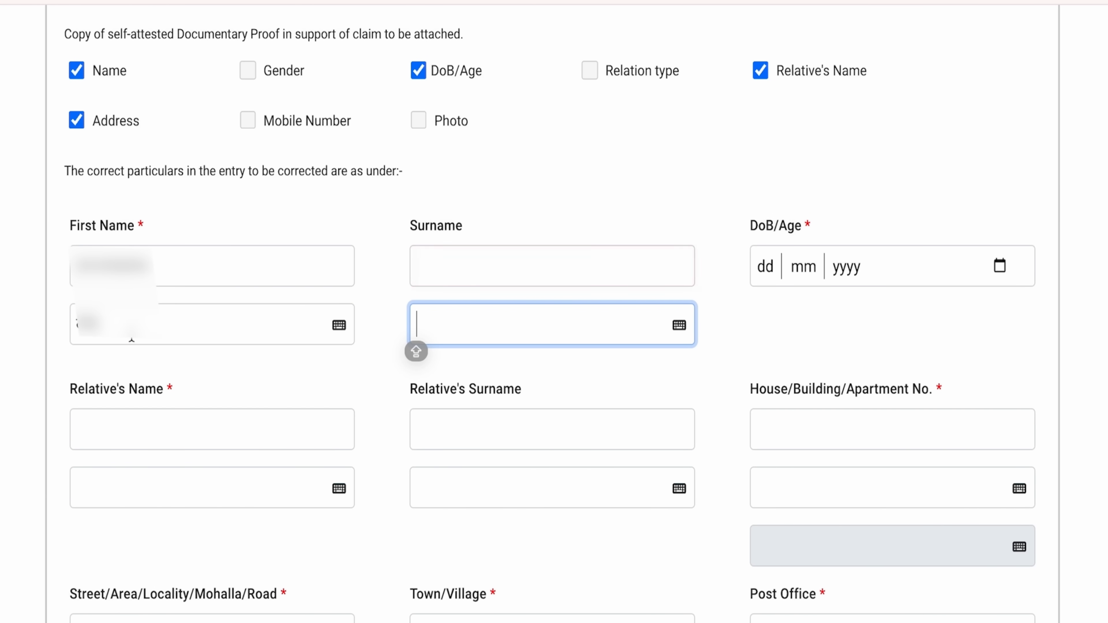
click(499, 268)
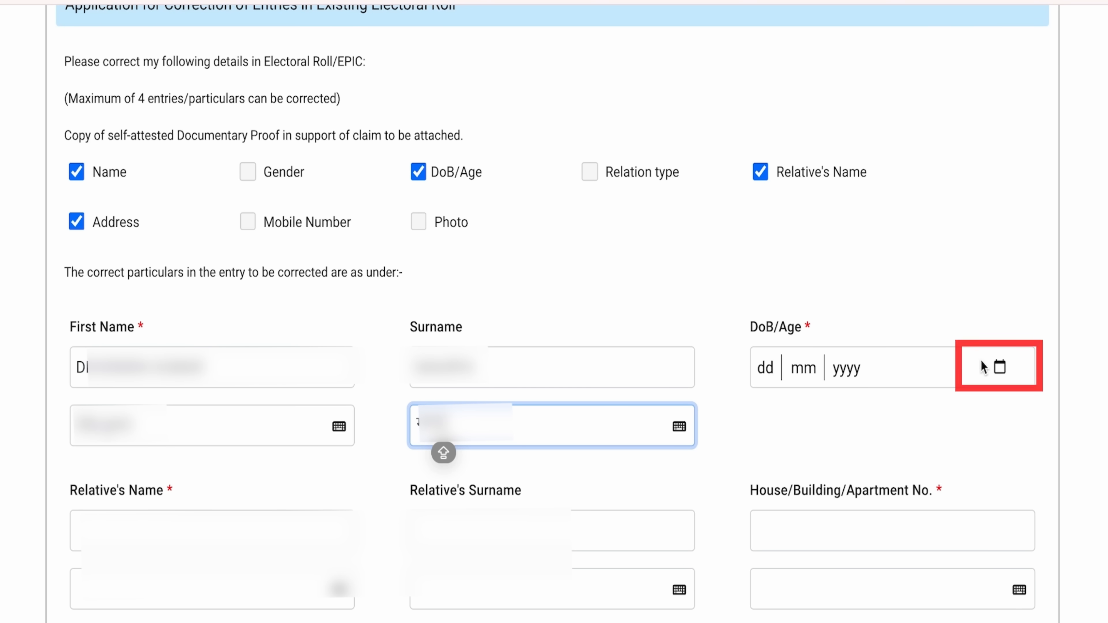
Set the elector's corrected date of birth using the calendar.
click(999, 369)
click(805, 411)
click(799, 465)
click(819, 547)
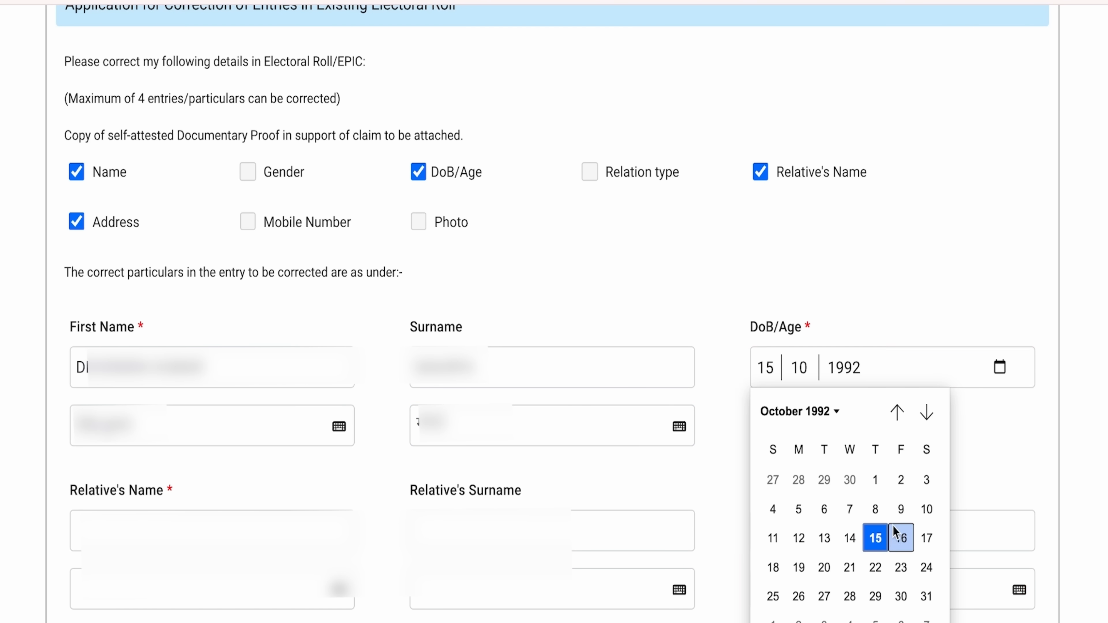
click(881, 513)
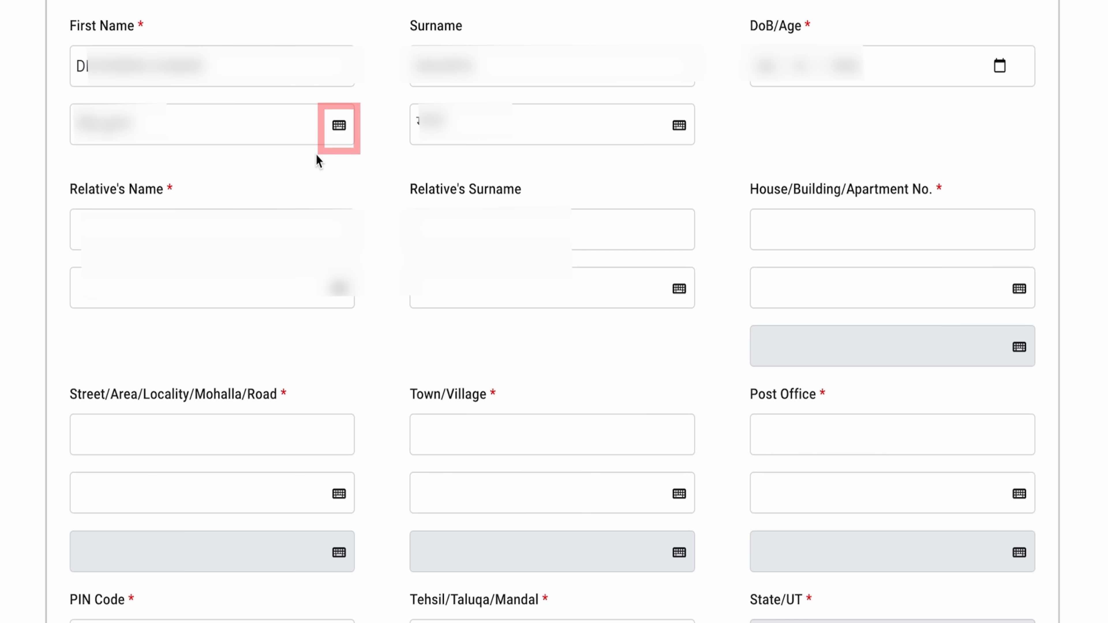
Fill in the relative's corrected name and surname.
click(339, 125)
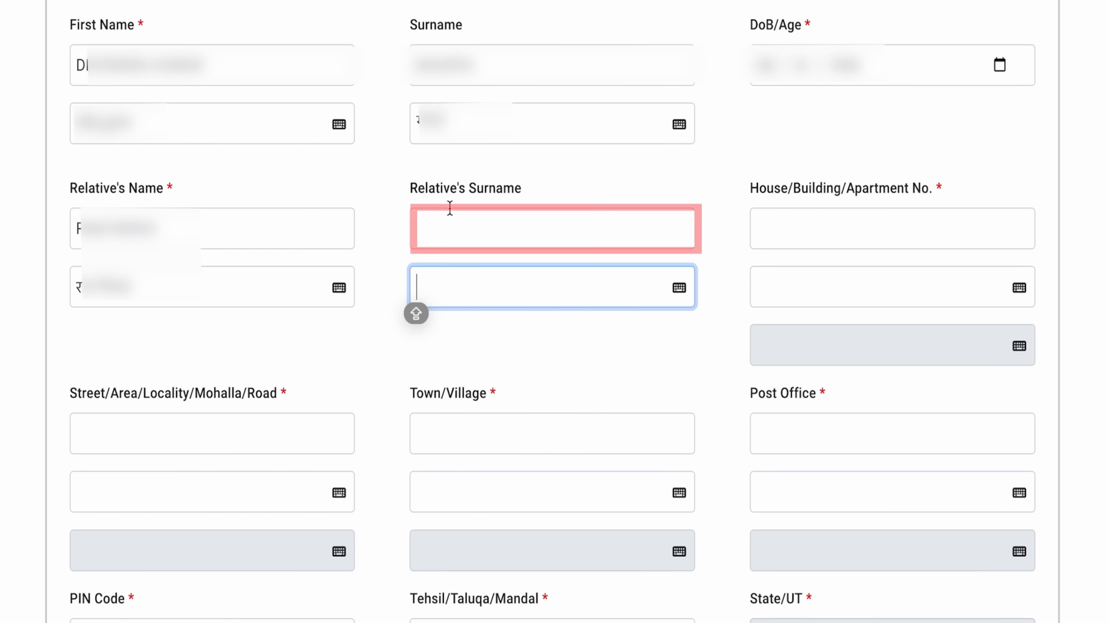
click(448, 221)
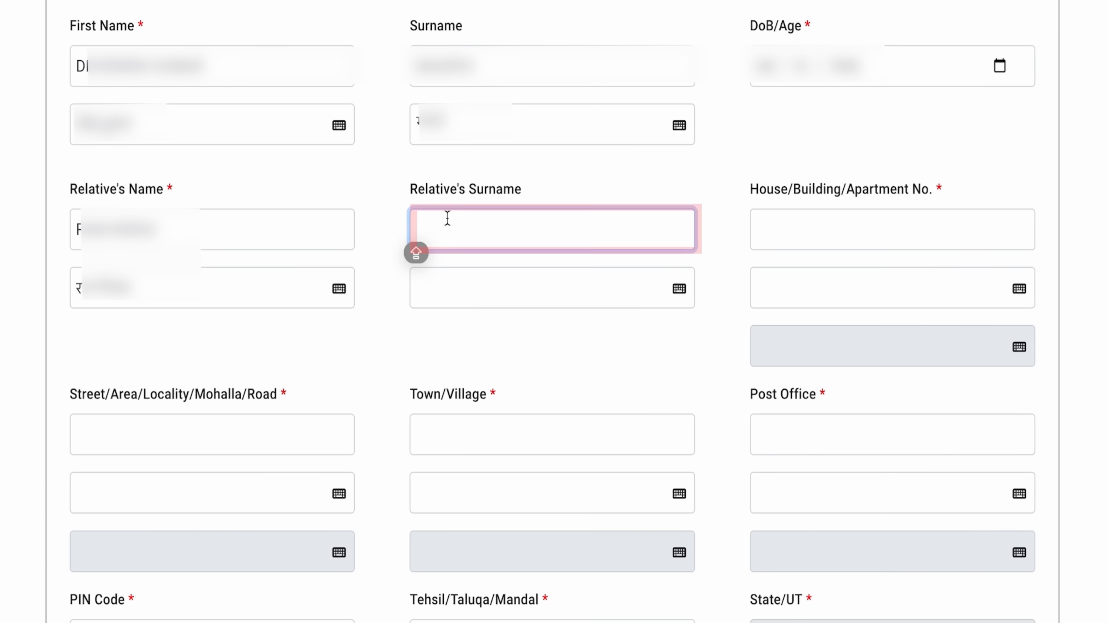
text(SHA)
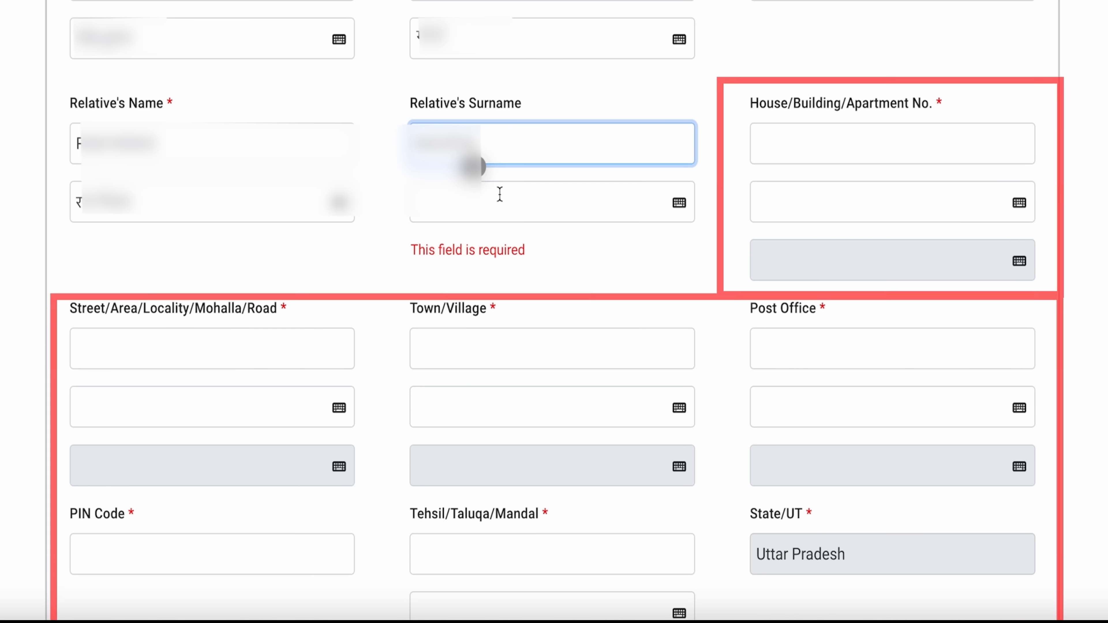
Fill in the corrected address: house number, street, town/village, post office and postal PIN code.
click(829, 142)
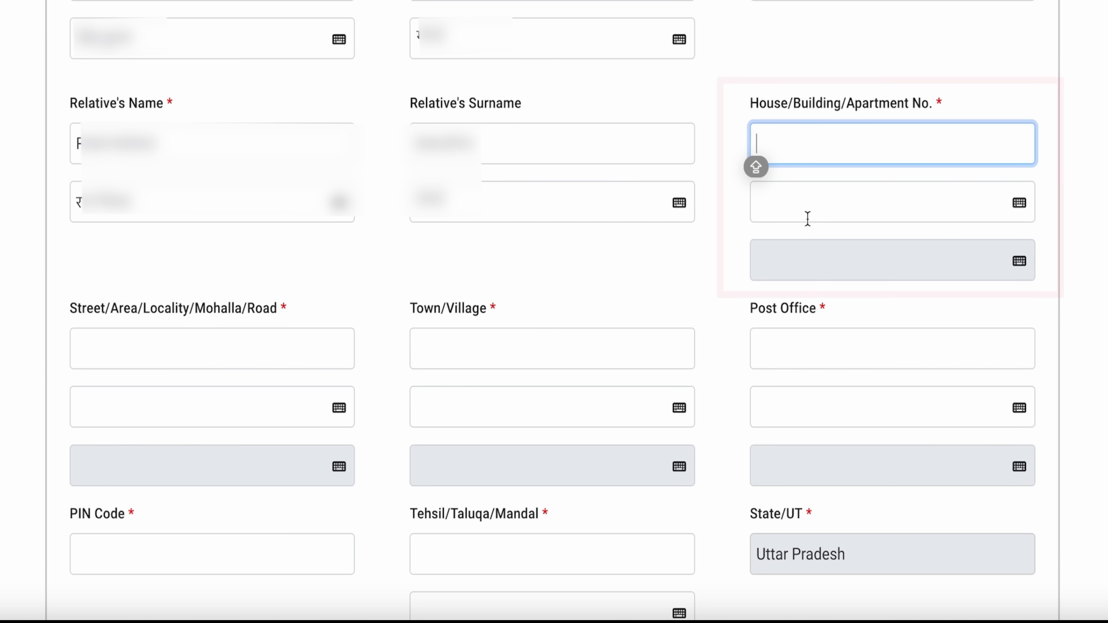
key(Caps_Lock)
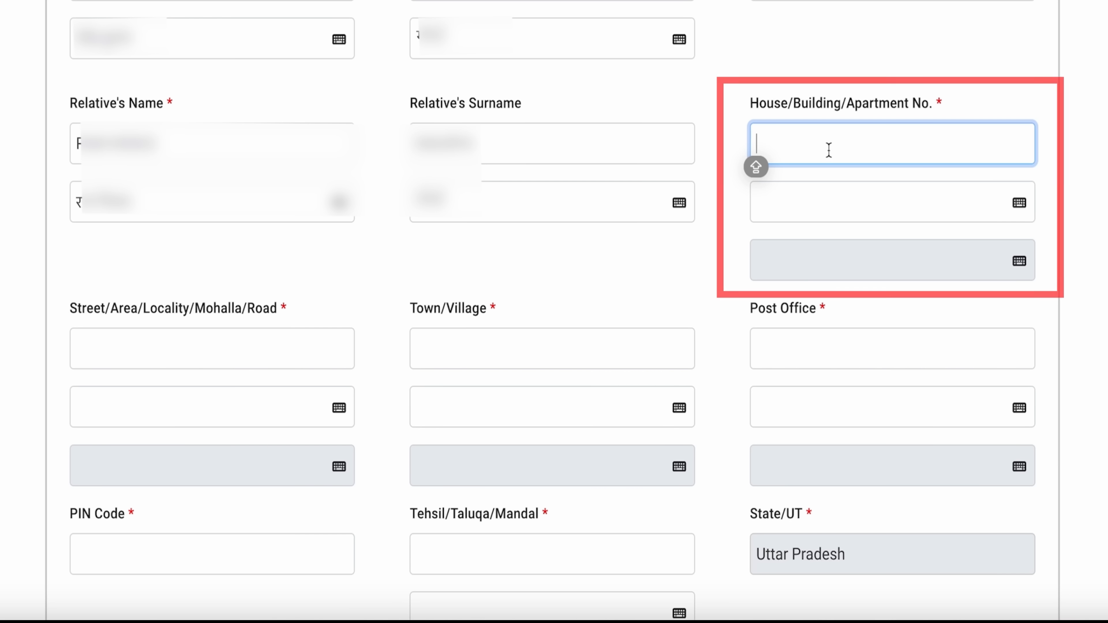
scroll(686, 245, down, 3)
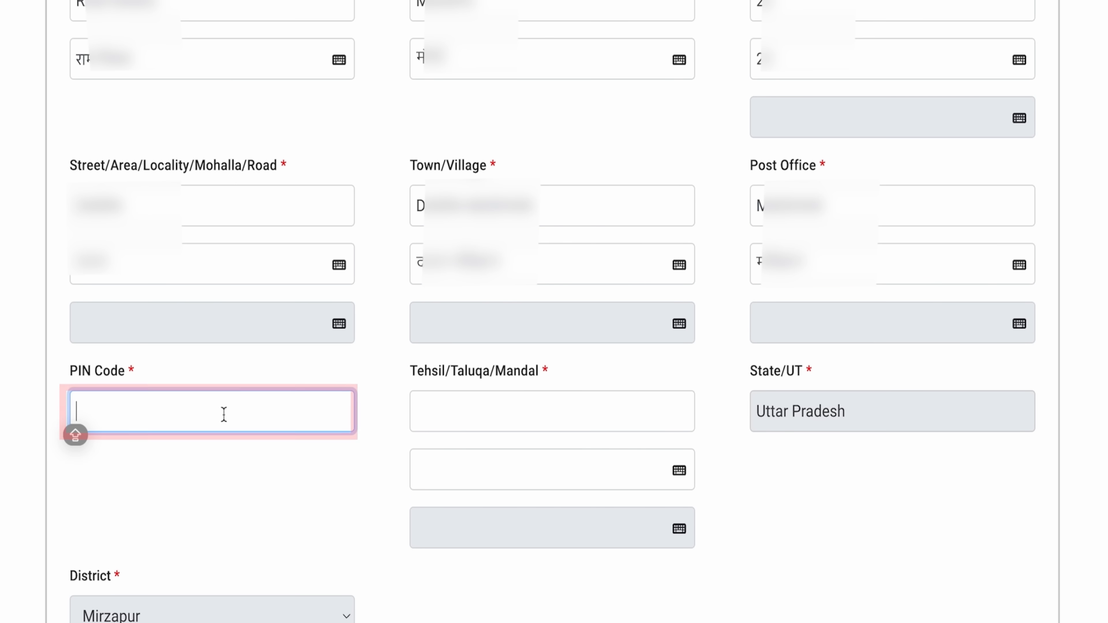
text(2•••••)
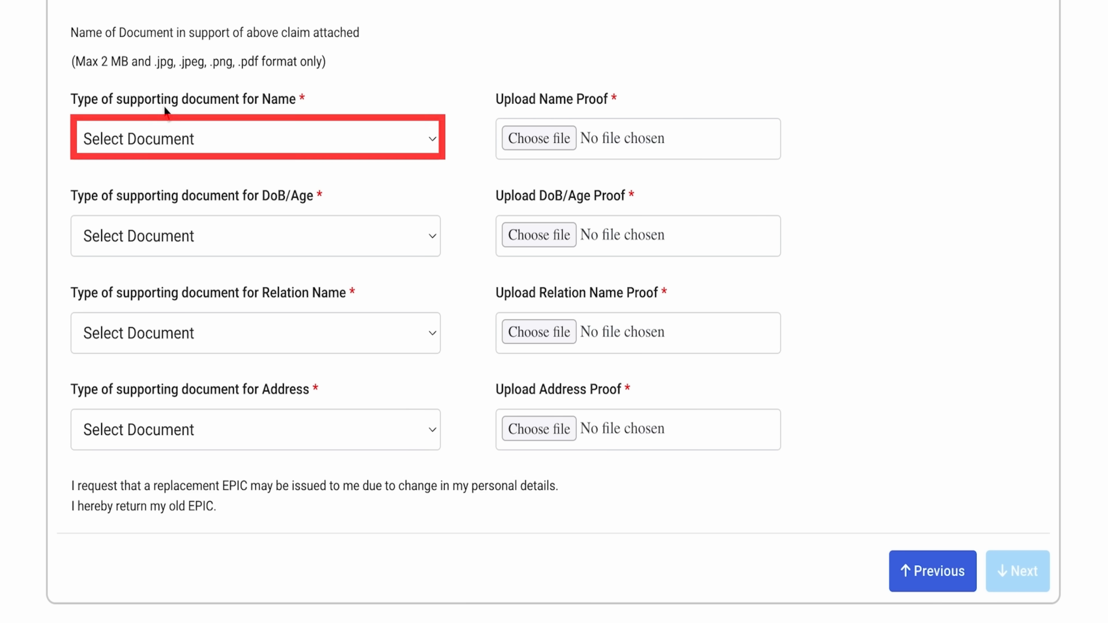
Choose Aadhaar Card as the type of supporting document for Name.
click(422, 136)
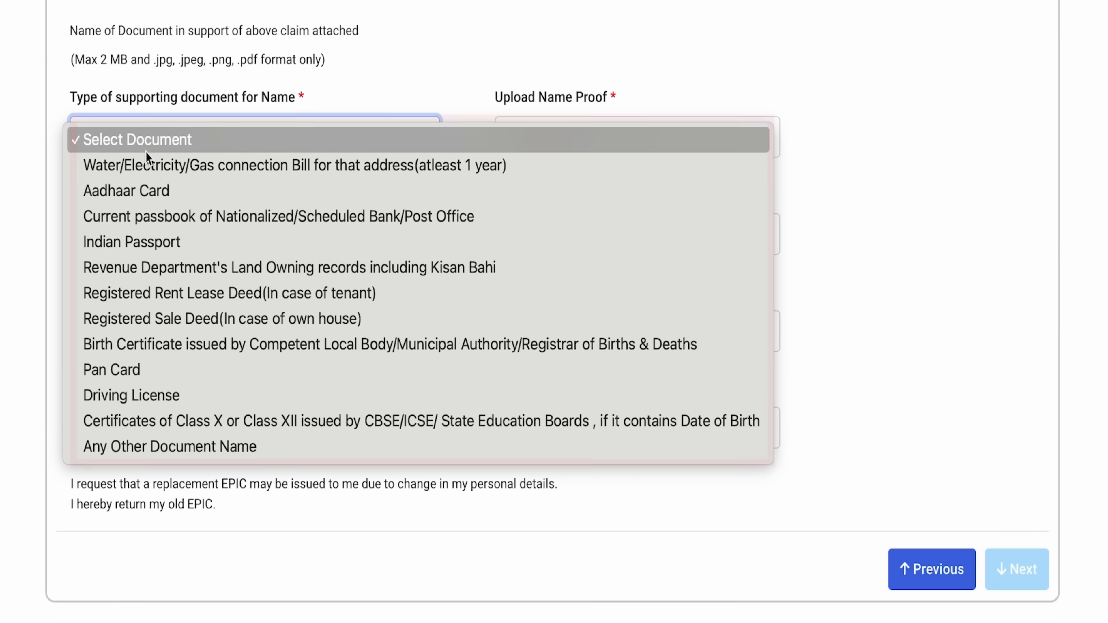
click(148, 200)
click(529, 143)
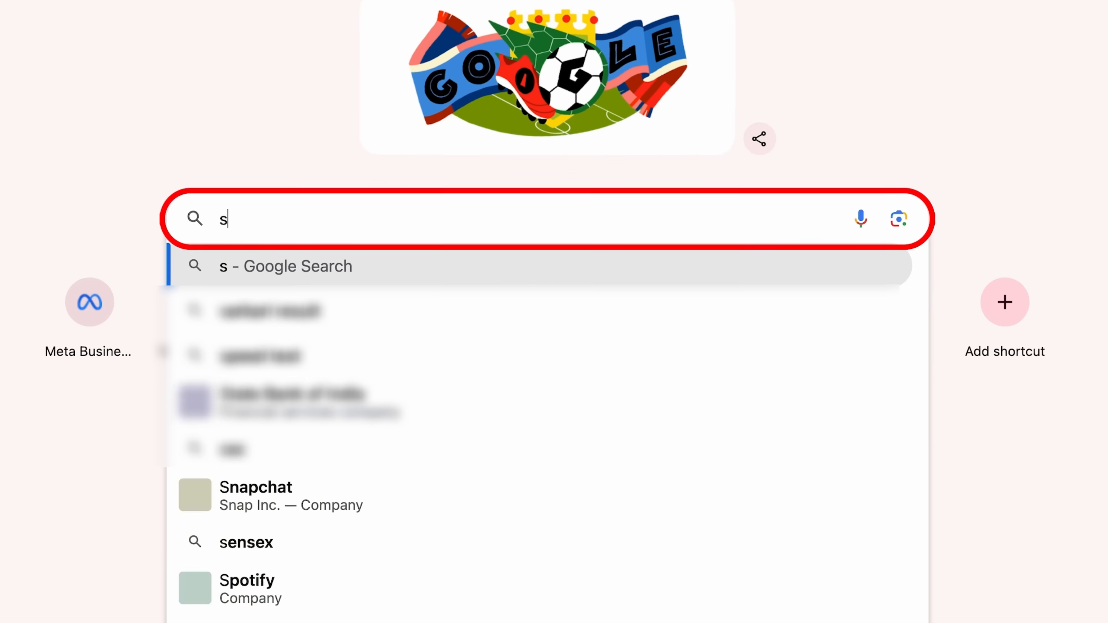
Search Google for sarkaridna and look through the Tools page of the Sarkari DNA site.
text(arkaridna)
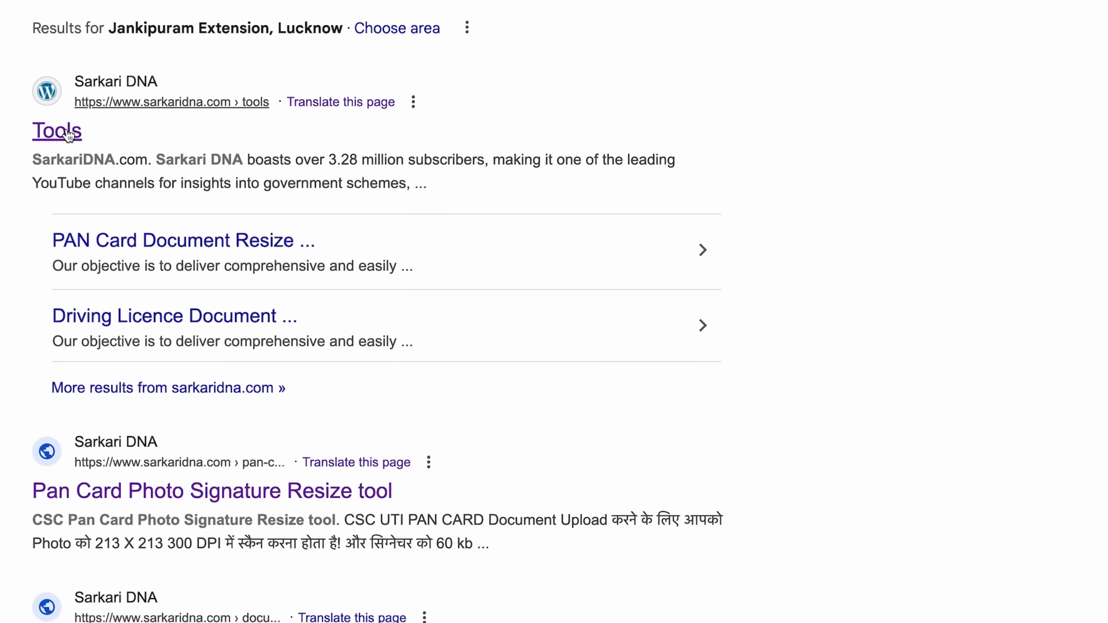
click(67, 132)
scroll(280, 377, down, 12)
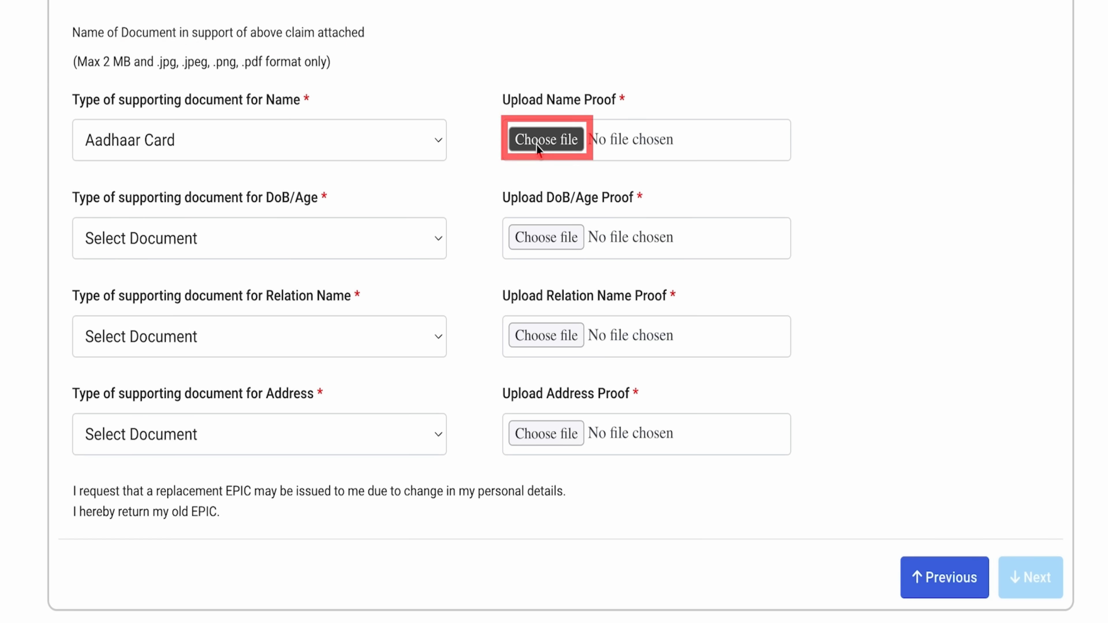
Upload the Aadhaar card JPG as the Name proof in Form 8.
click(538, 147)
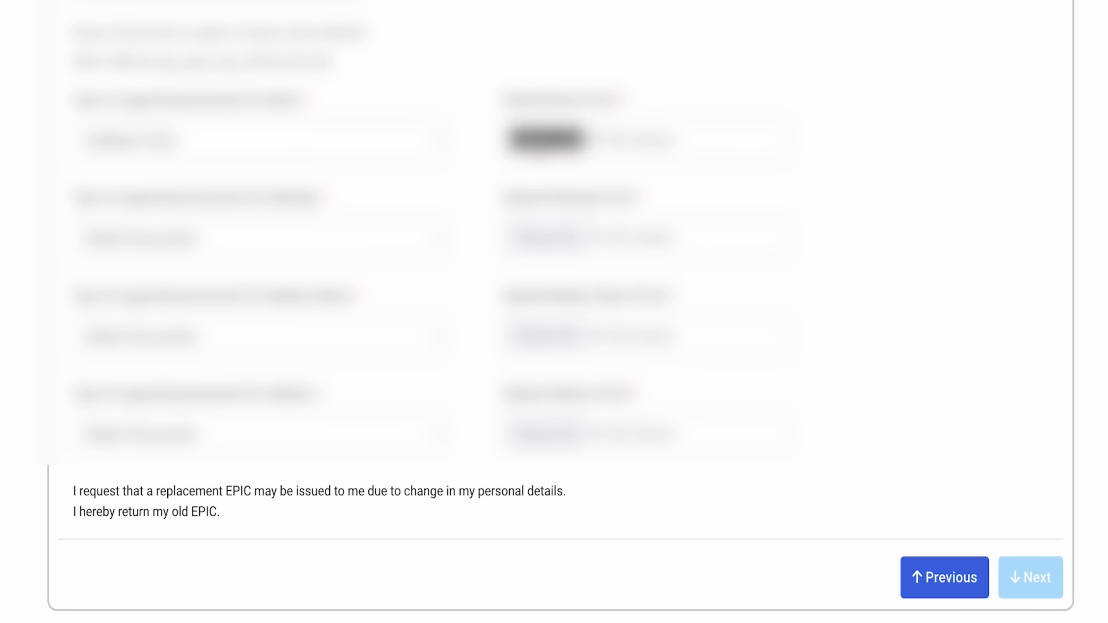
click(822, 483)
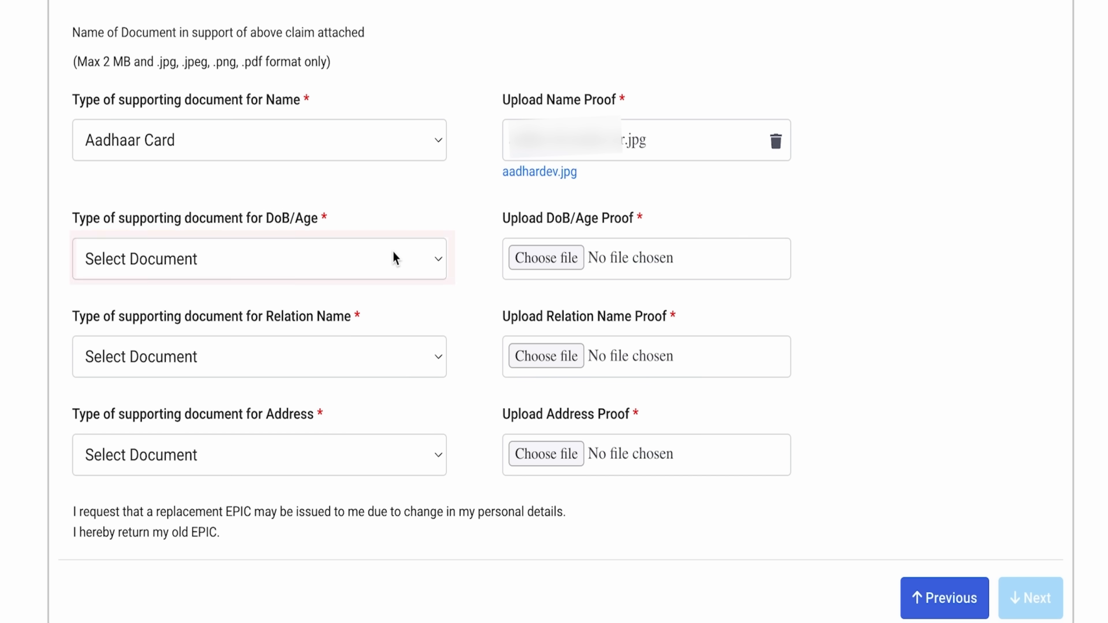
Choose Aadhaar Card as the supporting document for DoB/Age and upload the Aadhaar JPG as its proof.
click(395, 259)
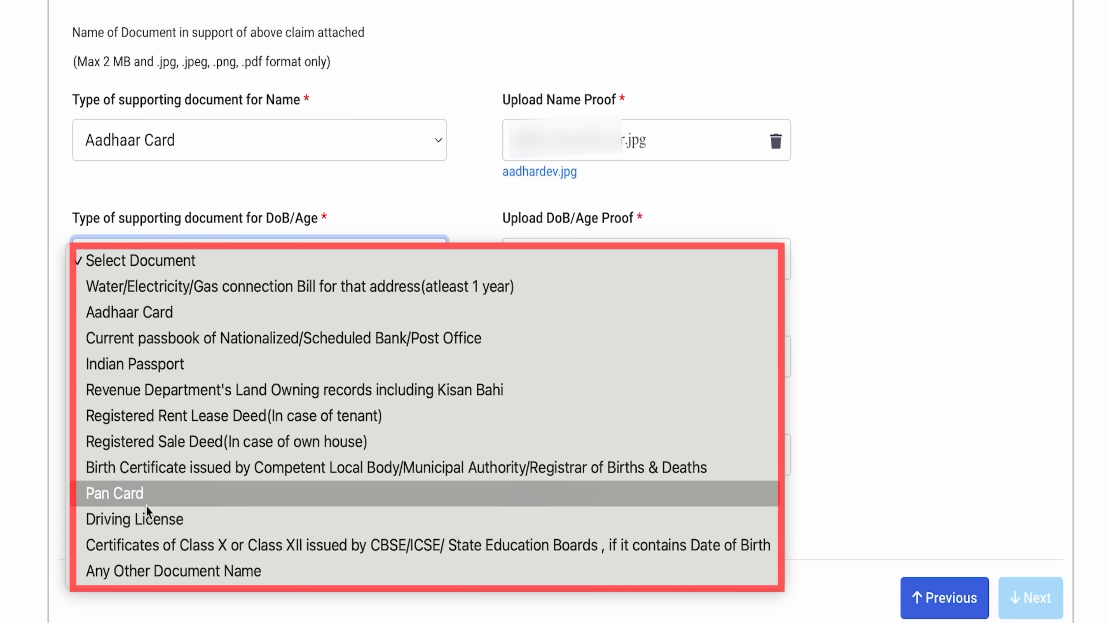
click(395, 260)
click(395, 260)
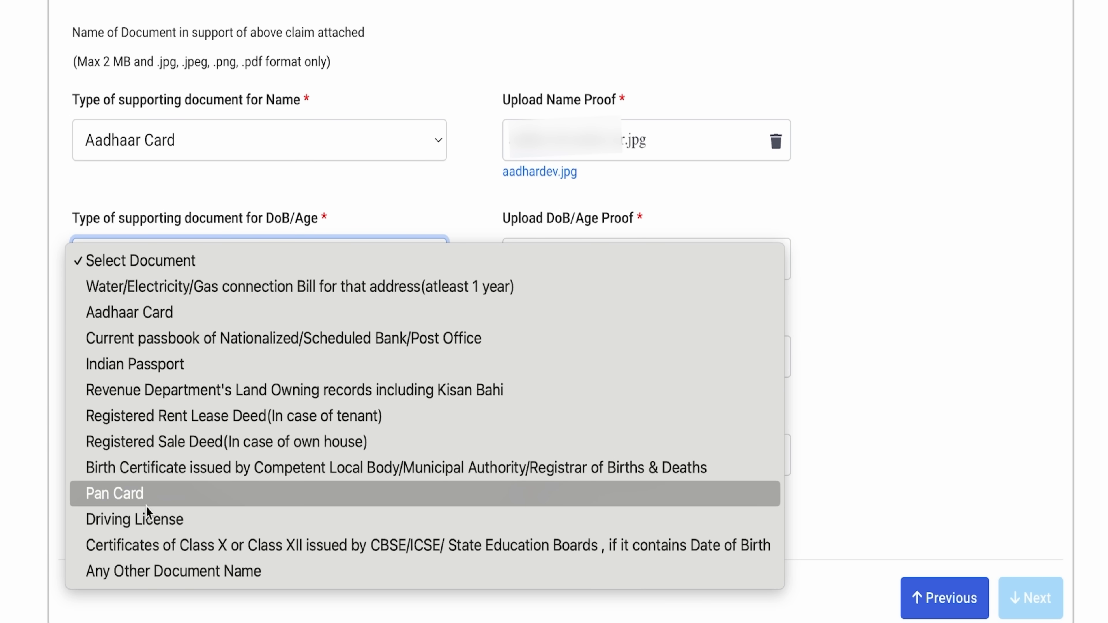
click(150, 311)
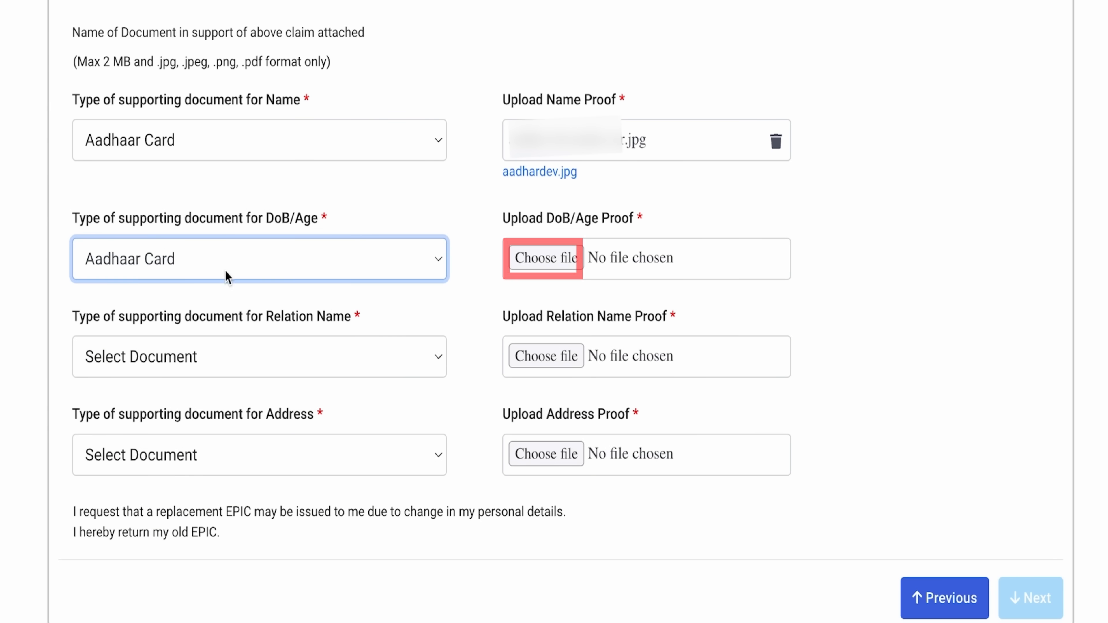
click(551, 256)
click(234, 82)
click(827, 485)
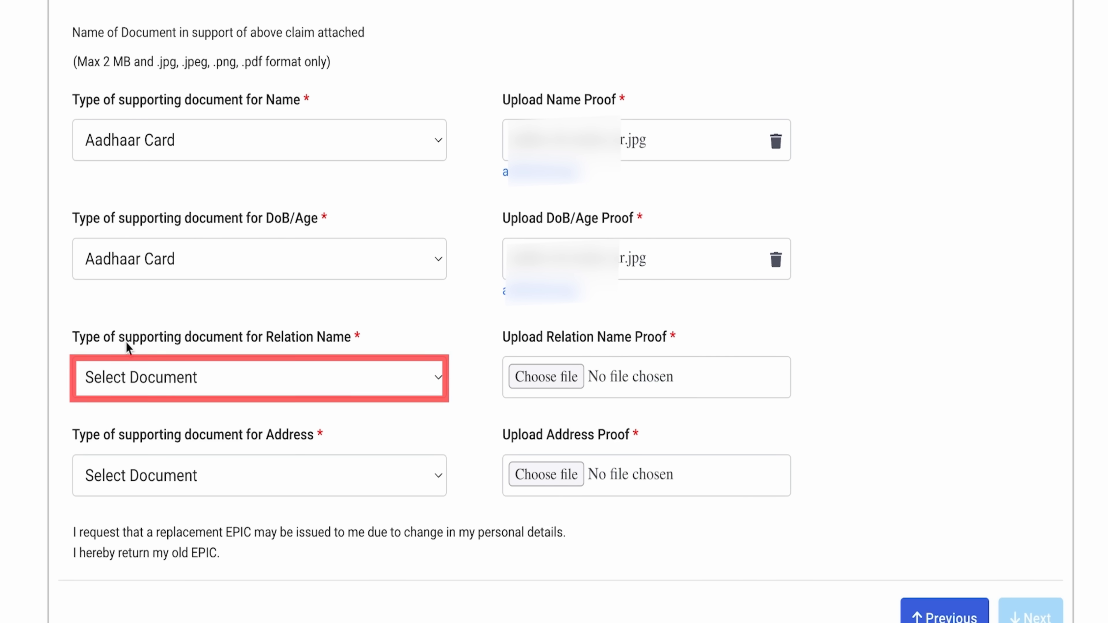
Choose Aadhaar Card as the supporting document for Relation Name and upload the Aadhaar JPG as its proof.
click(283, 370)
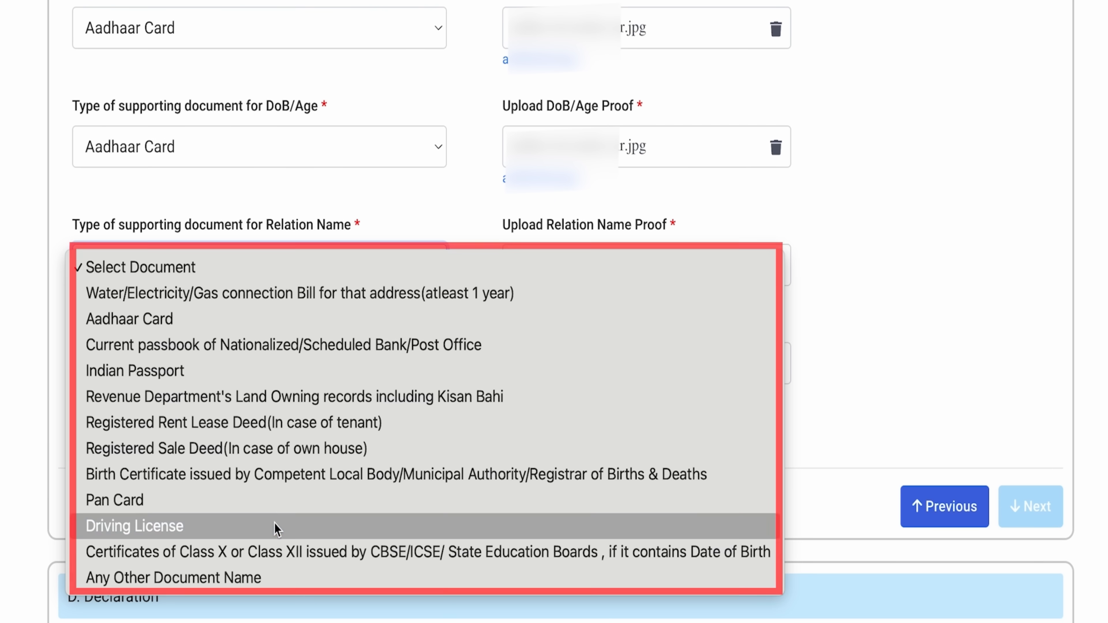
click(275, 330)
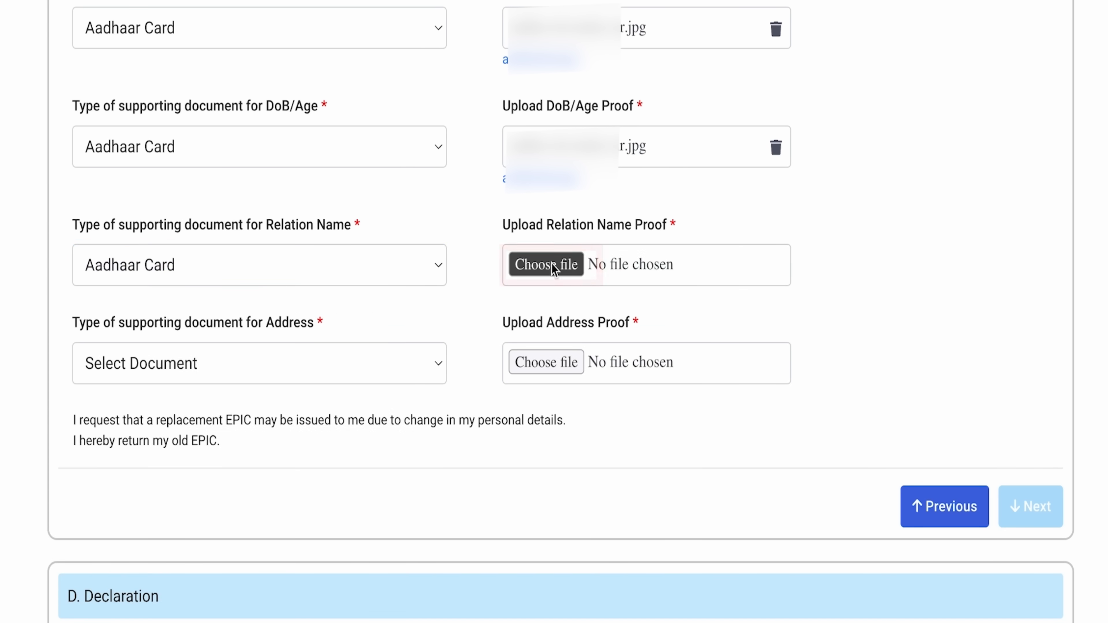
click(546, 264)
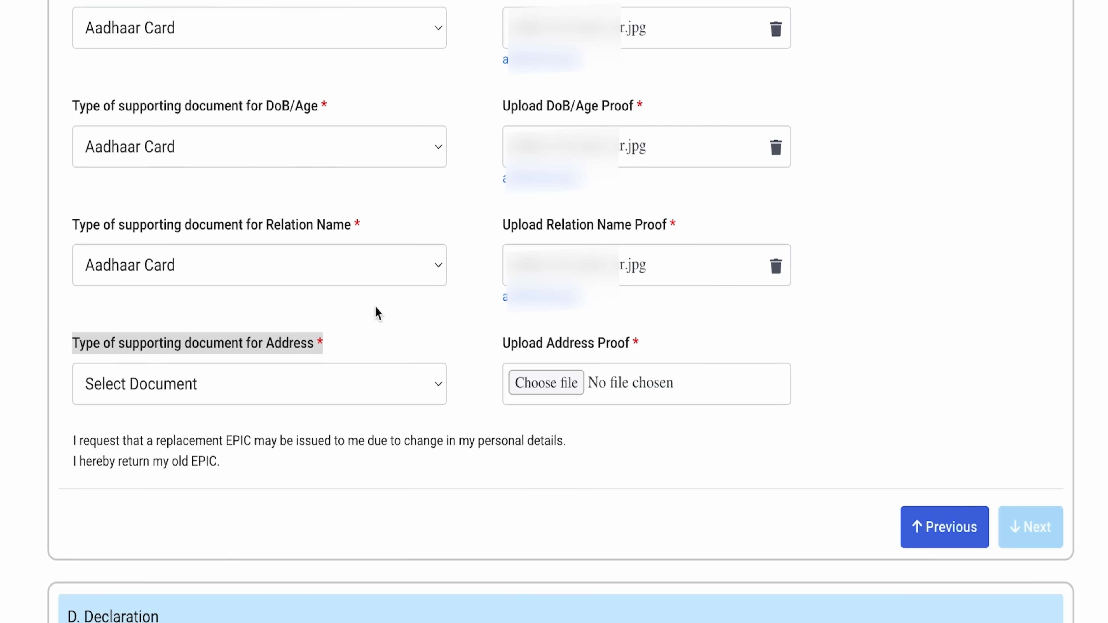
Choose Aadhaar Card as the supporting document for Address, upload the Aadhaar JPG as its proof and finish the documents section.
click(359, 351)
click(376, 377)
scroll(345, 450, down, 2)
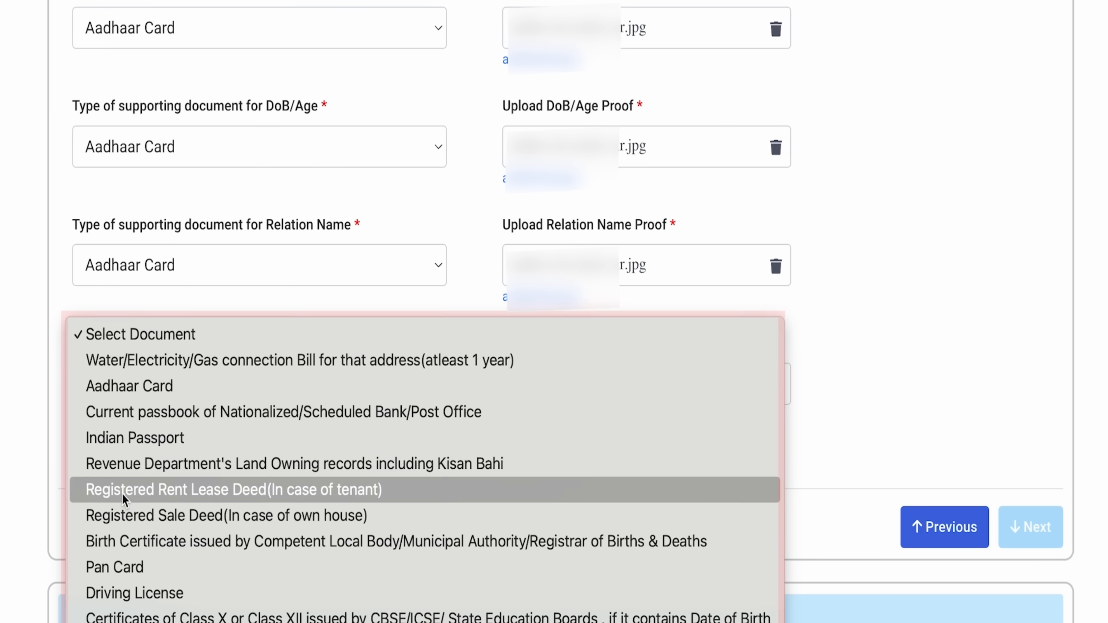
click(148, 386)
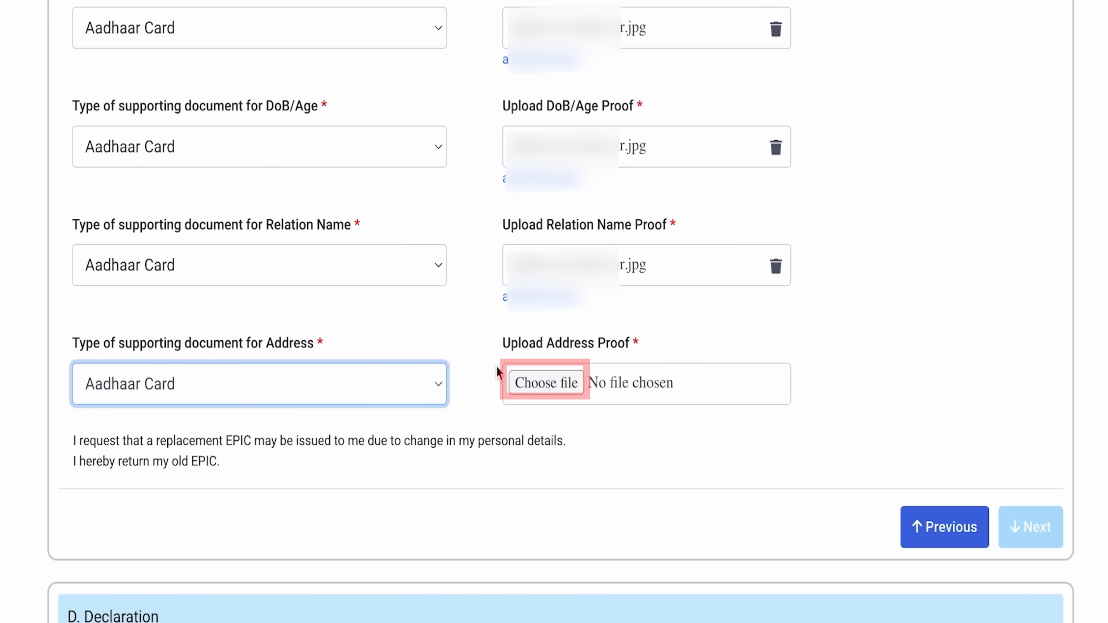
click(533, 375)
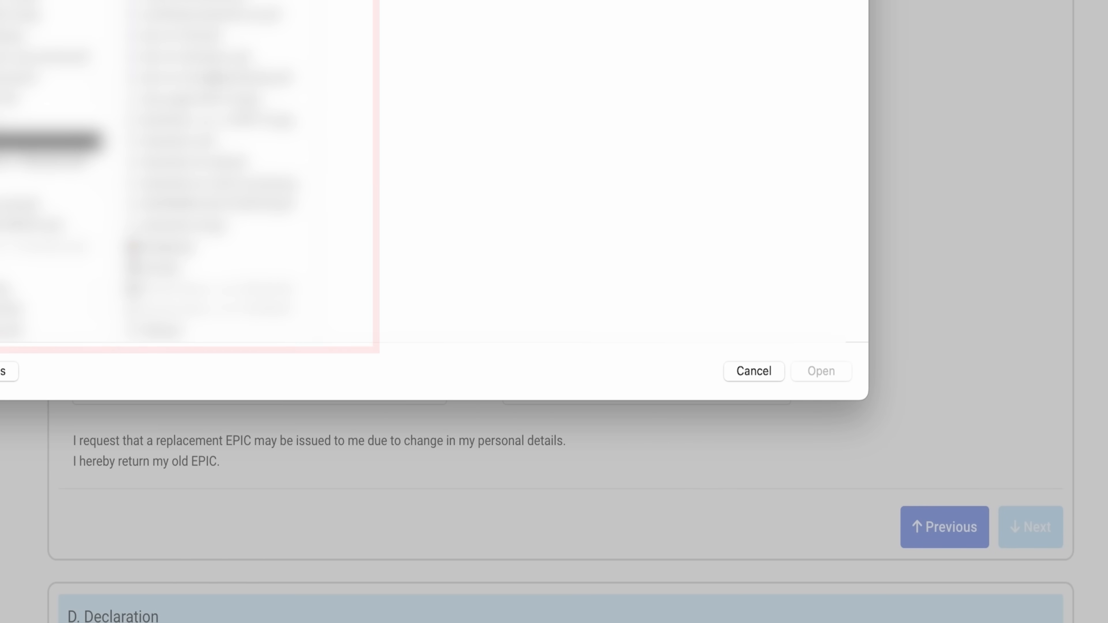
click(218, 1)
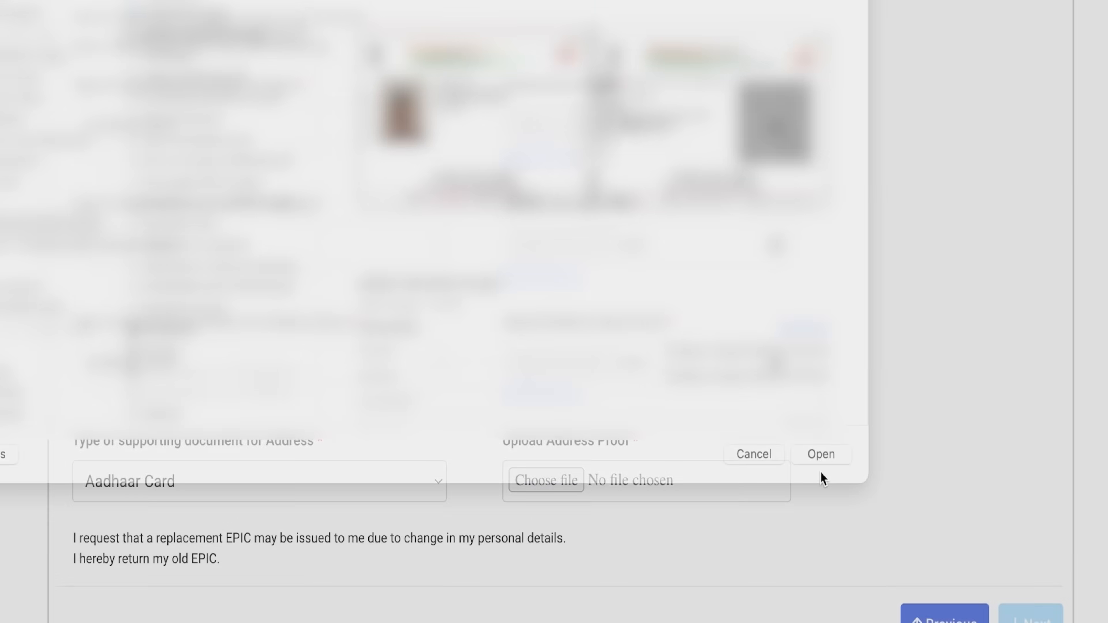
click(822, 405)
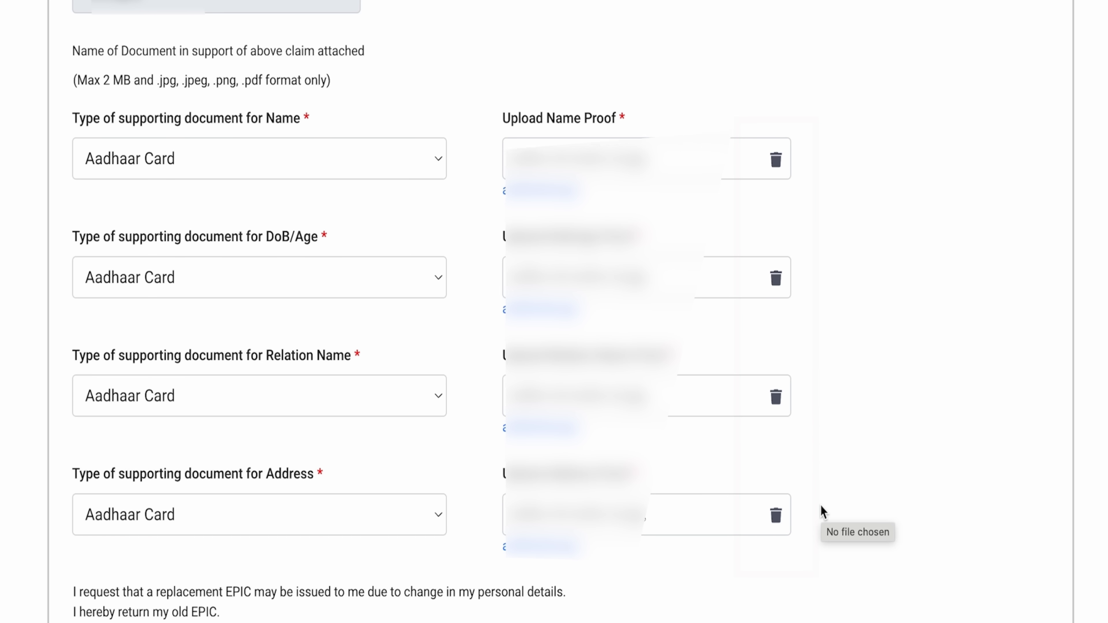
scroll(872, 436, down, 7)
click(1046, 304)
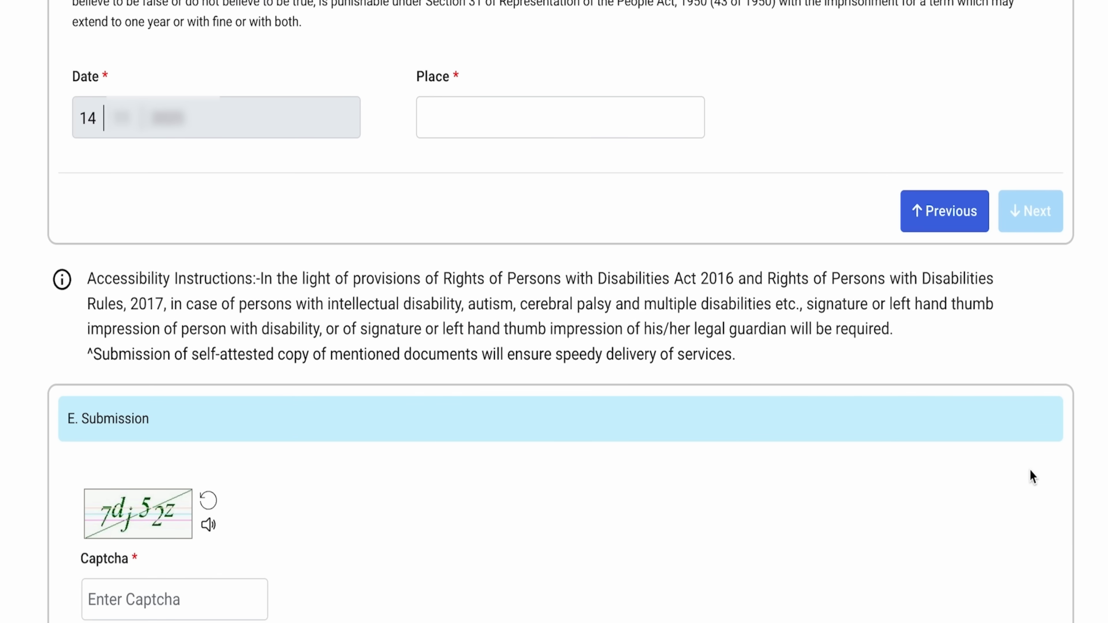
Enter MIRZAPUR as the place in the Declaration section and continue to Submission.
scroll(1029, 469, up, 3)
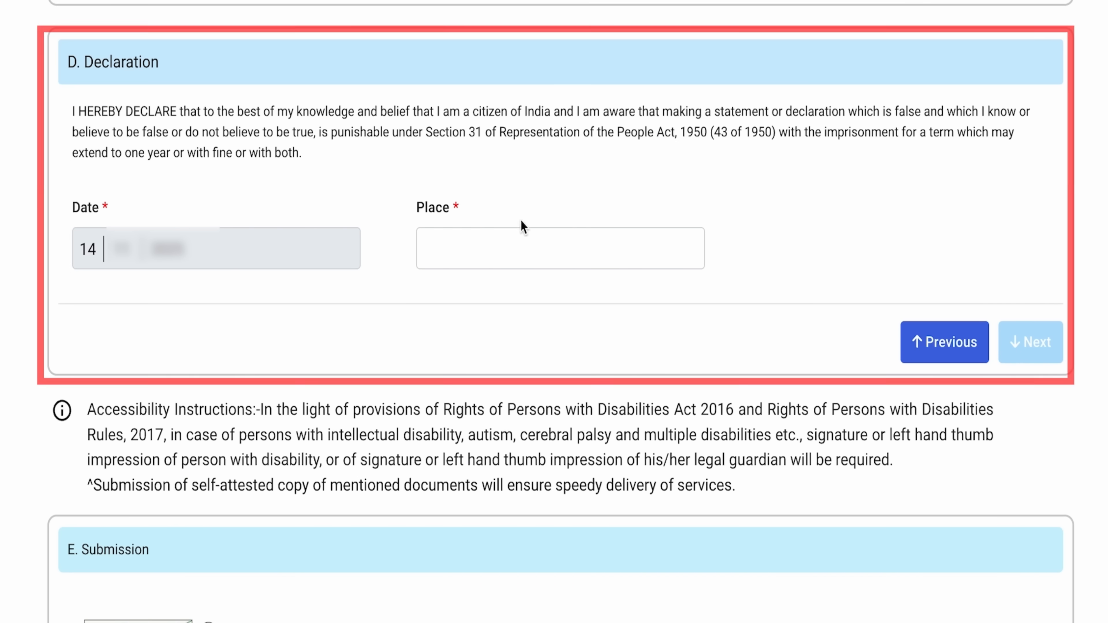
click(505, 237)
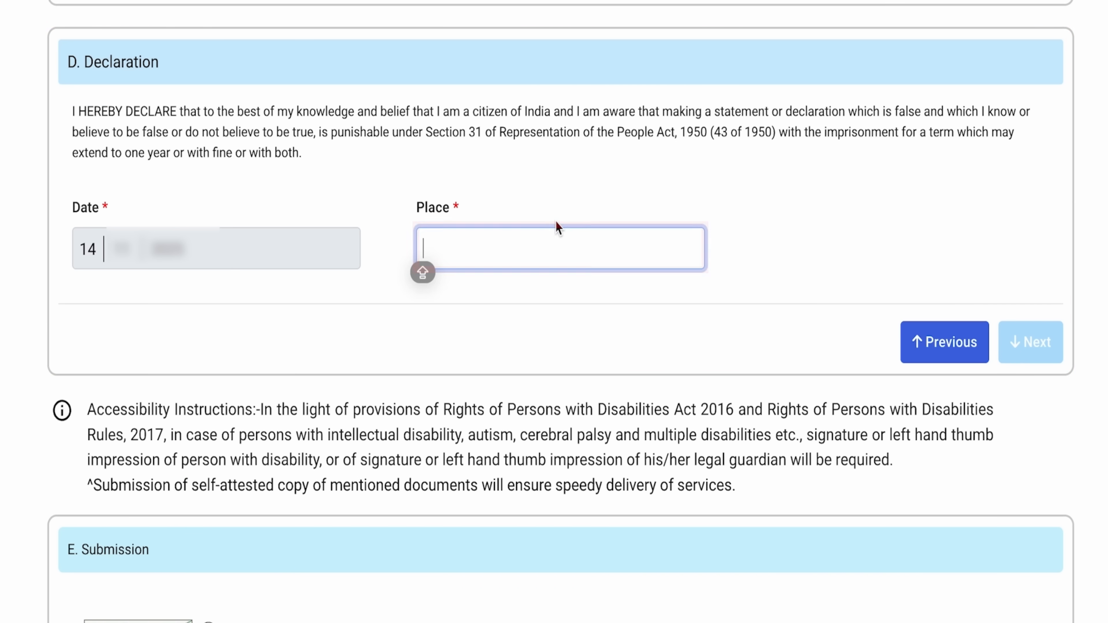
text(MIRZAPUR)
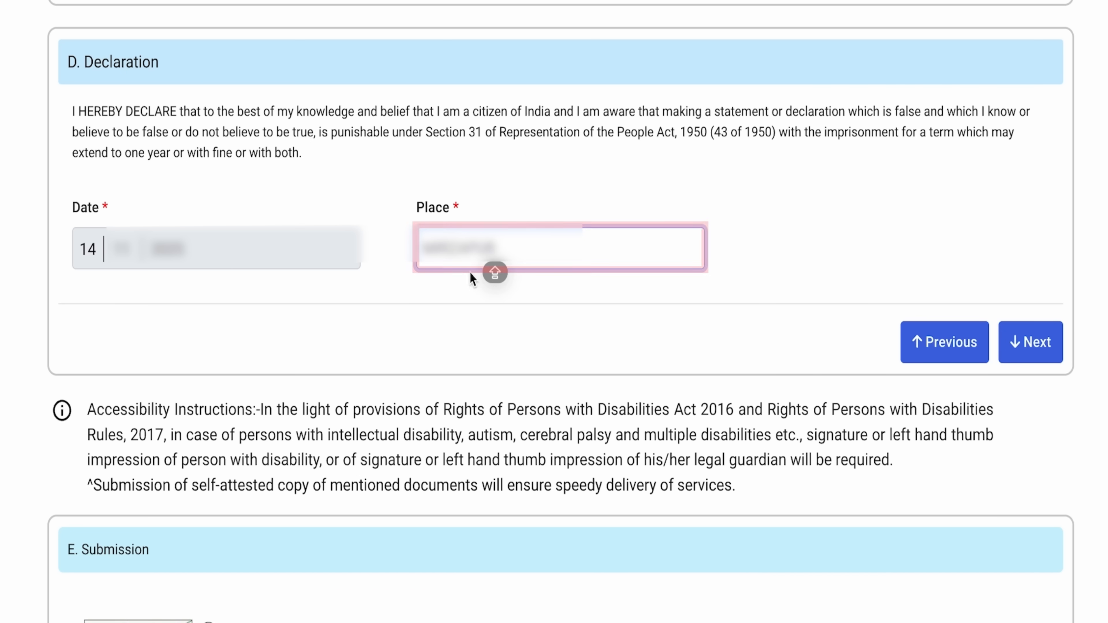
click(1024, 345)
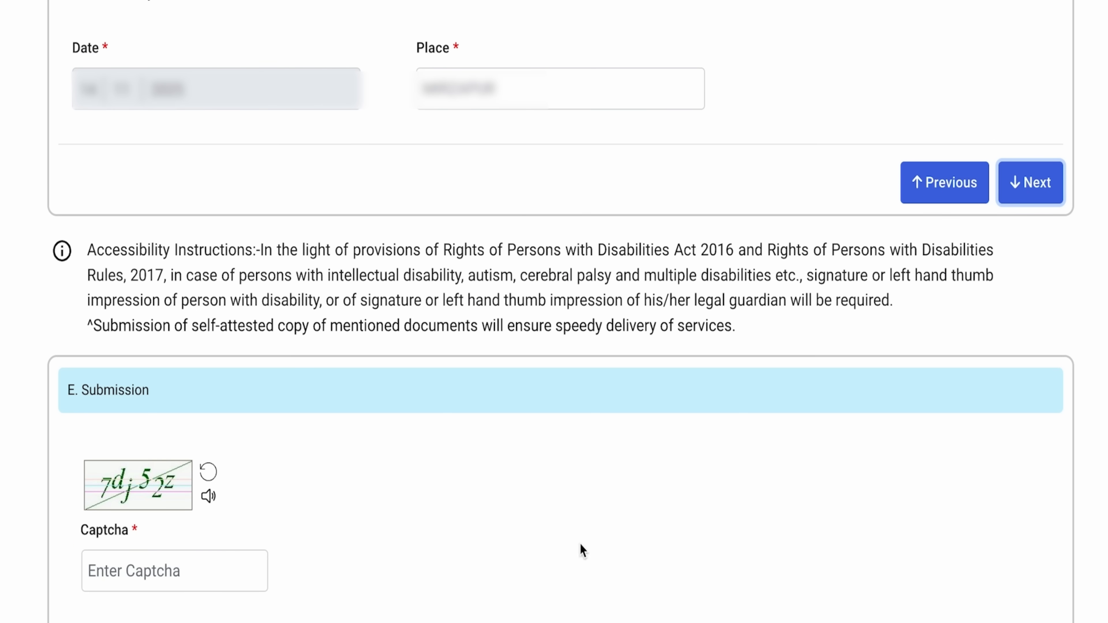
Enter the captcha code in the Submission section and open the preview of the completed form.
click(230, 575)
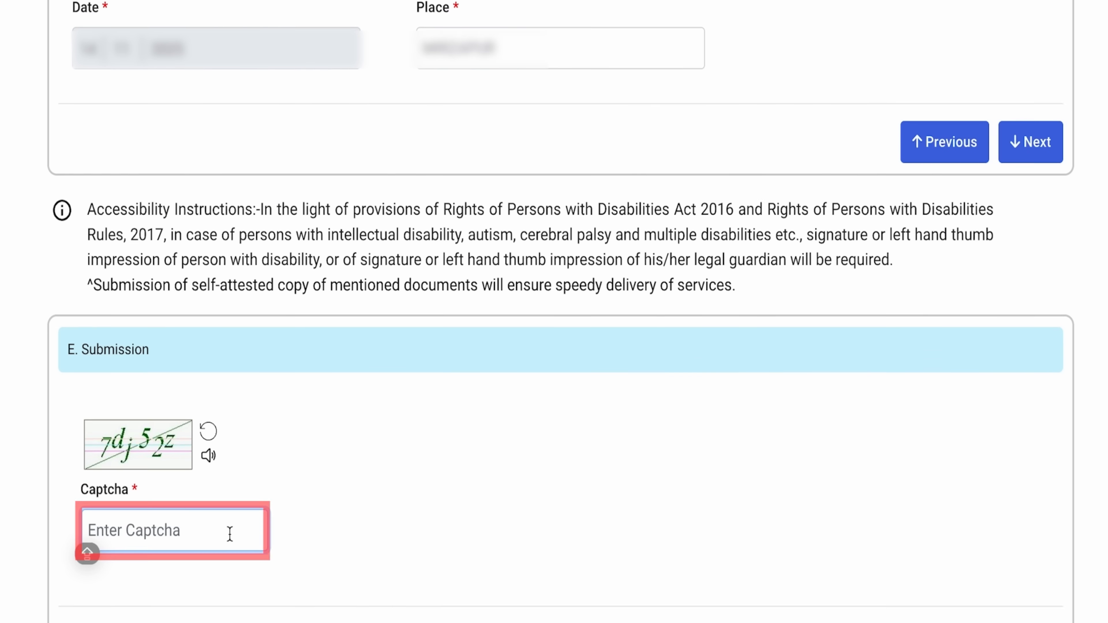
text(7dj)
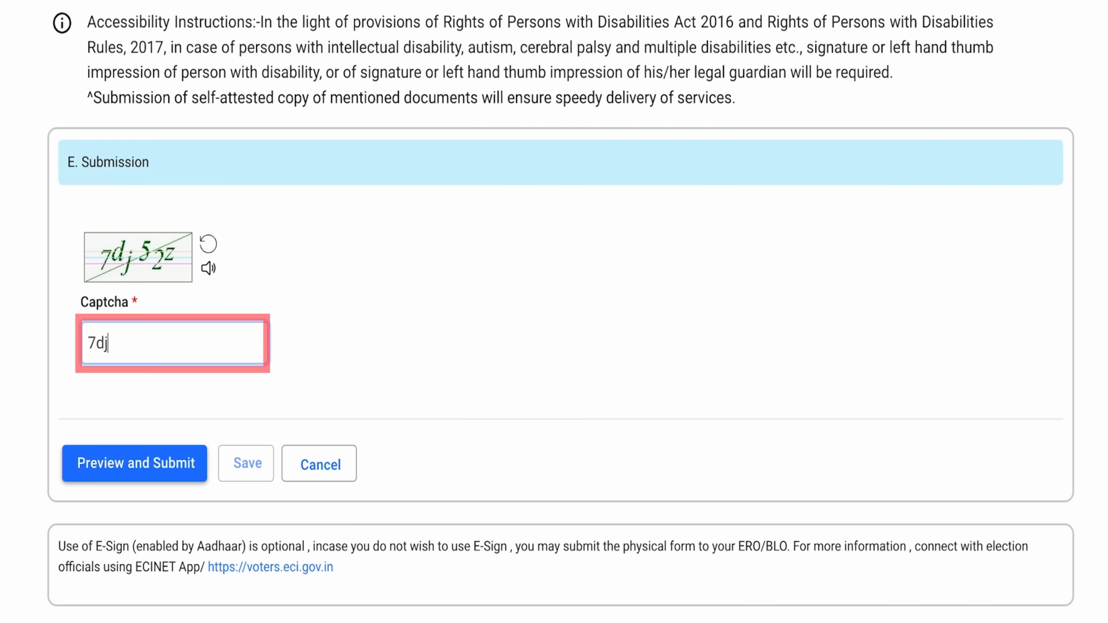
text(52z)
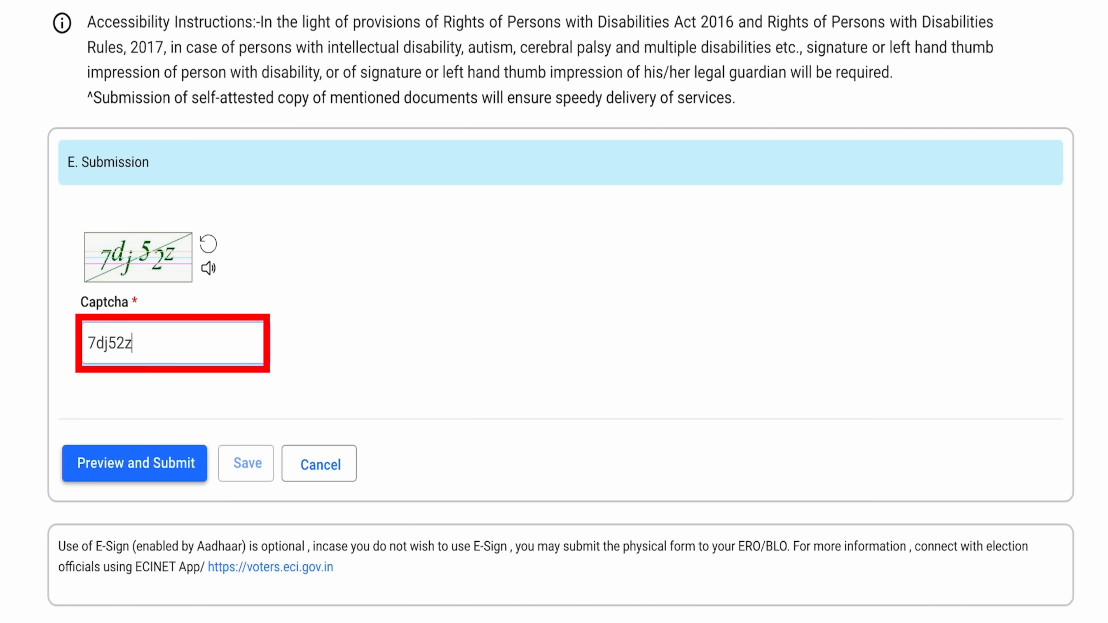
click(189, 471)
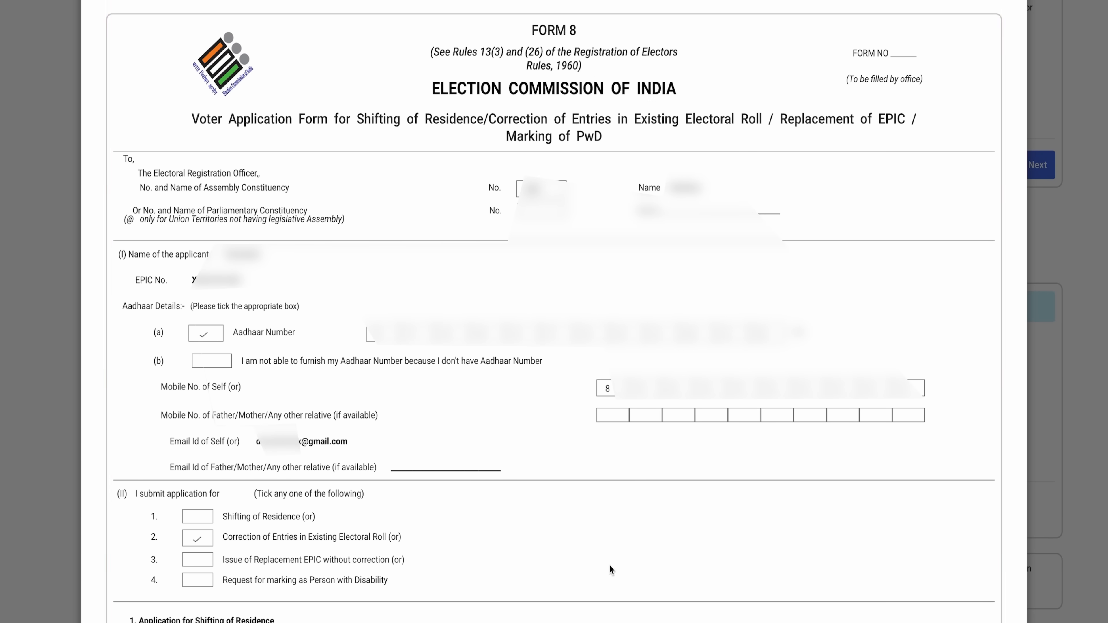
Review the Form 8 preview through to its end, choose to eSign and submit it, and confirm the submission.
scroll(610, 565, down, 1)
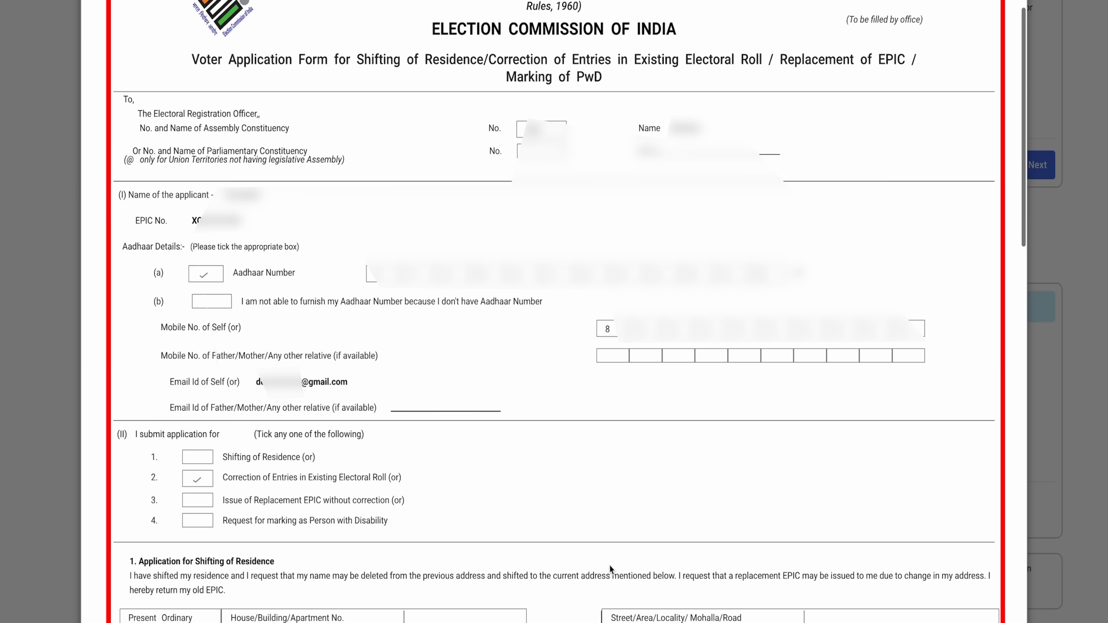
scroll(609, 565, down, 3)
scroll(610, 565, down, 15)
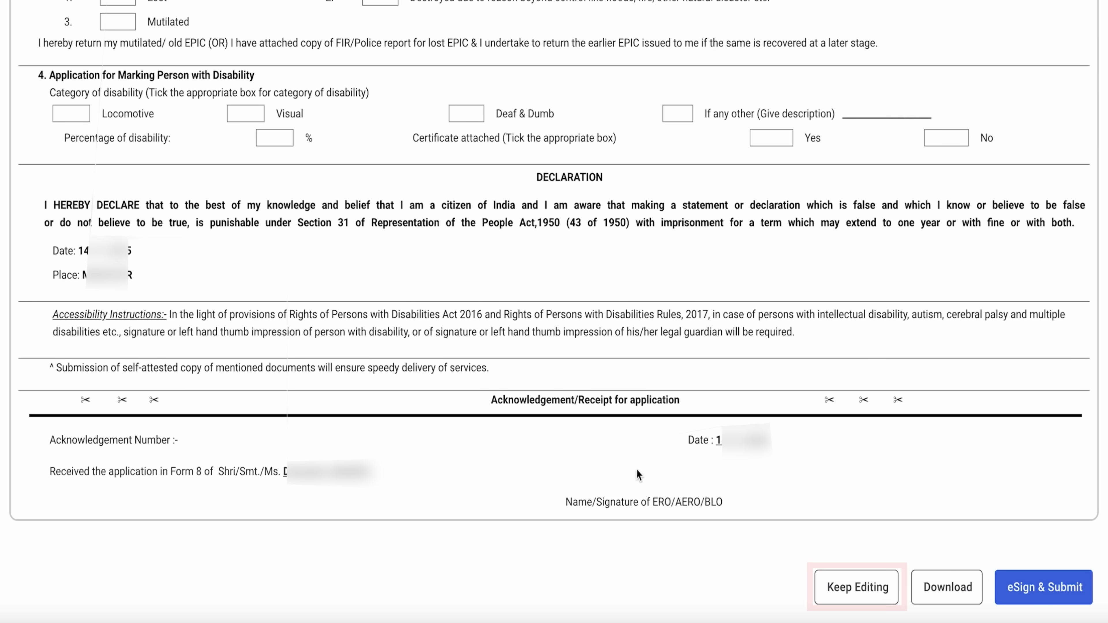
click(1023, 597)
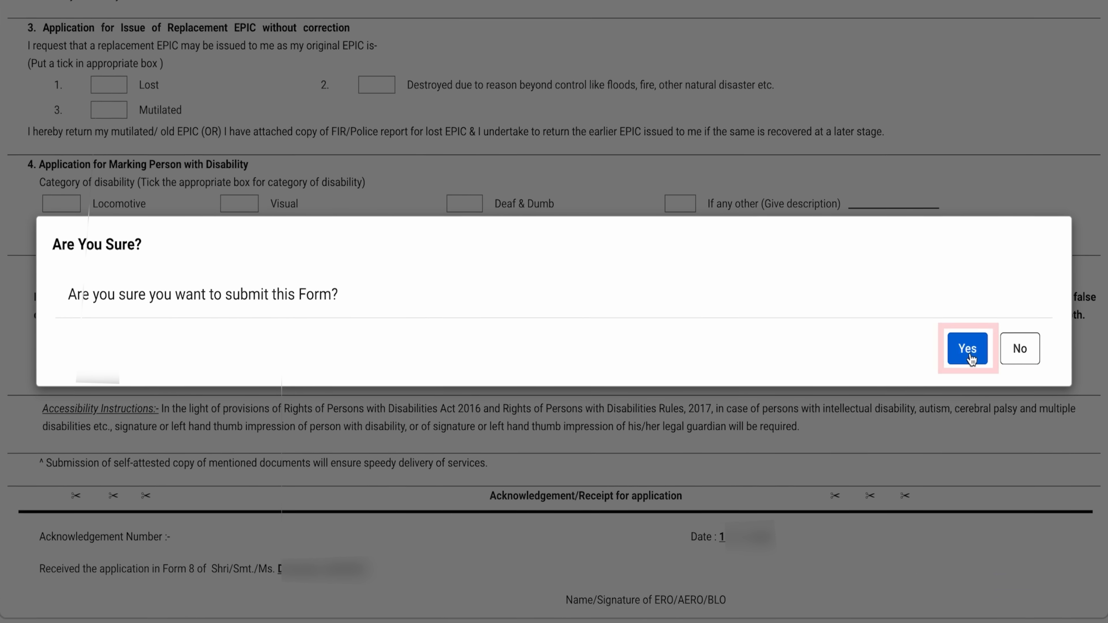
click(959, 256)
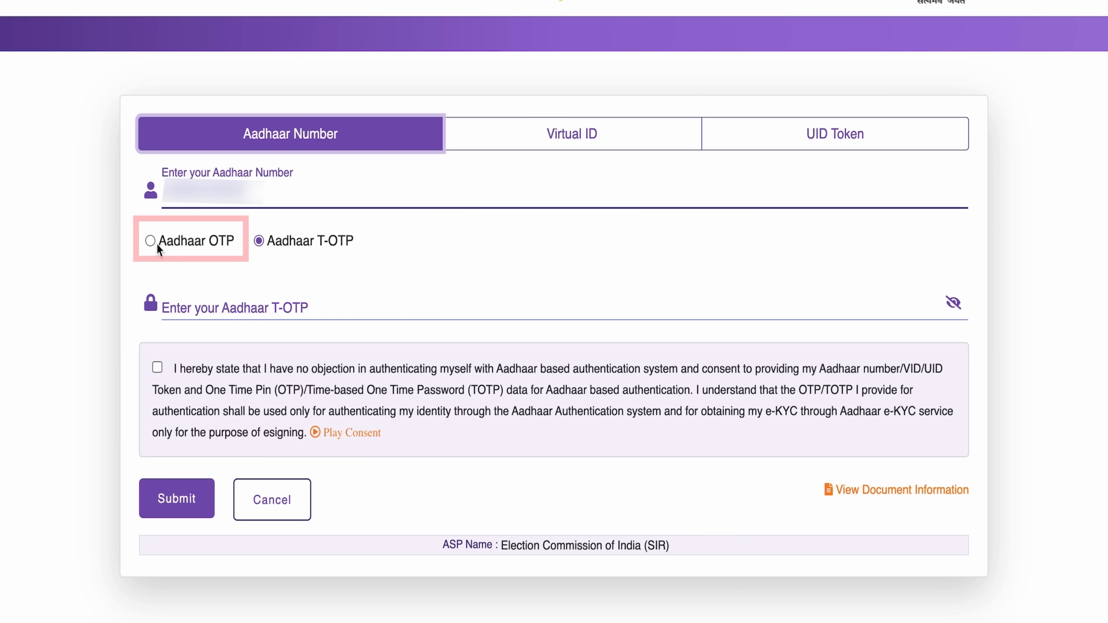
Authenticate the eSign with an Aadhaar OTP: request the code, enter it, accept the consent statement and submit.
click(150, 241)
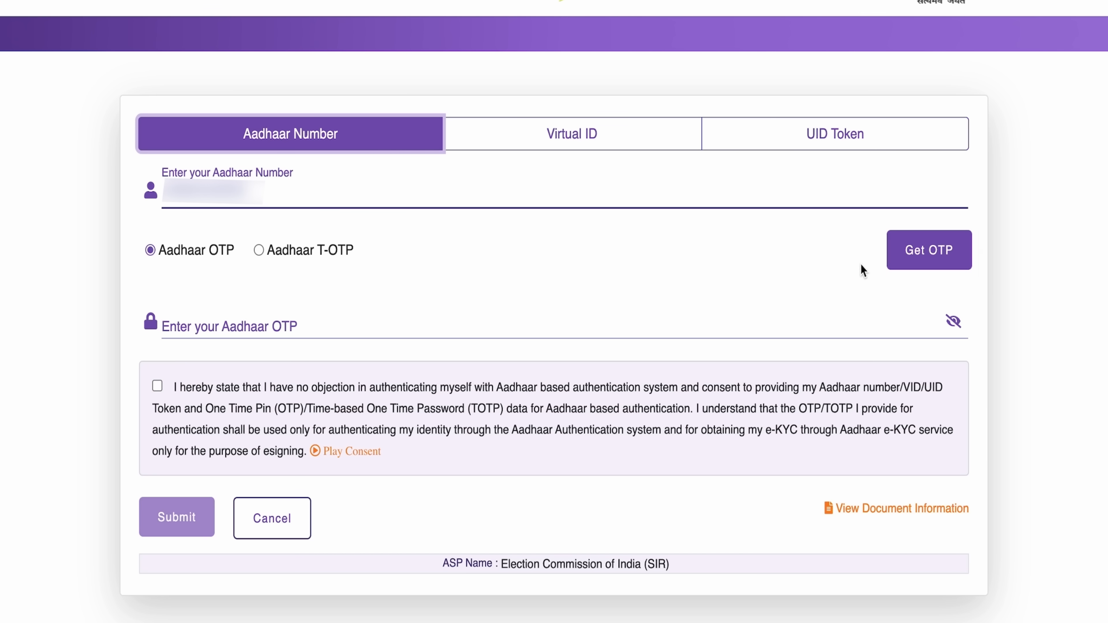
click(921, 254)
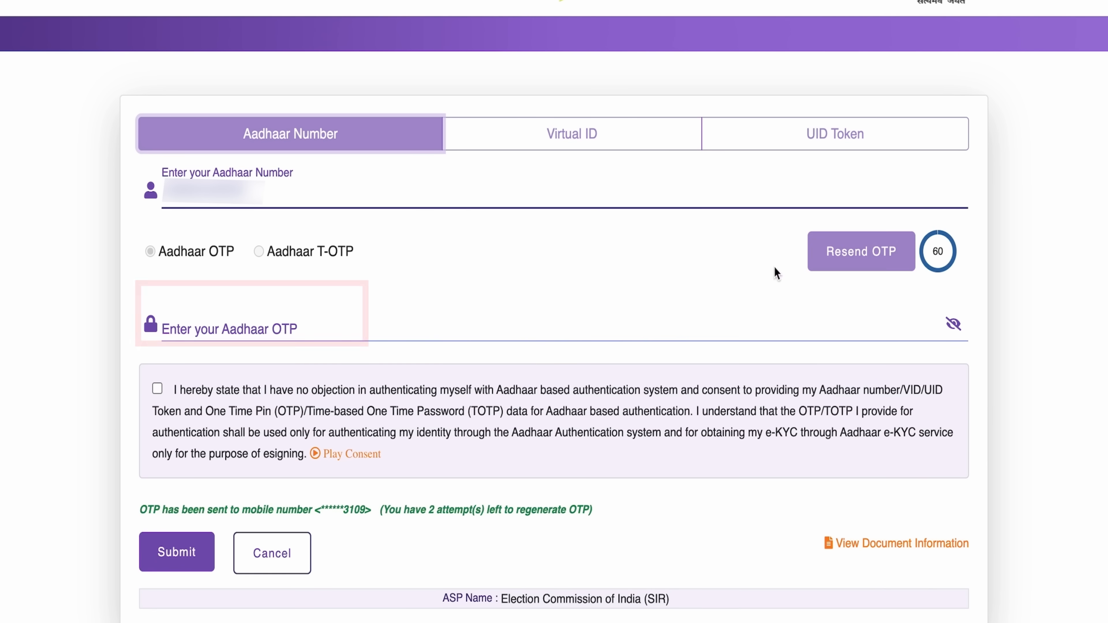
click(298, 329)
text(••••••)
click(157, 388)
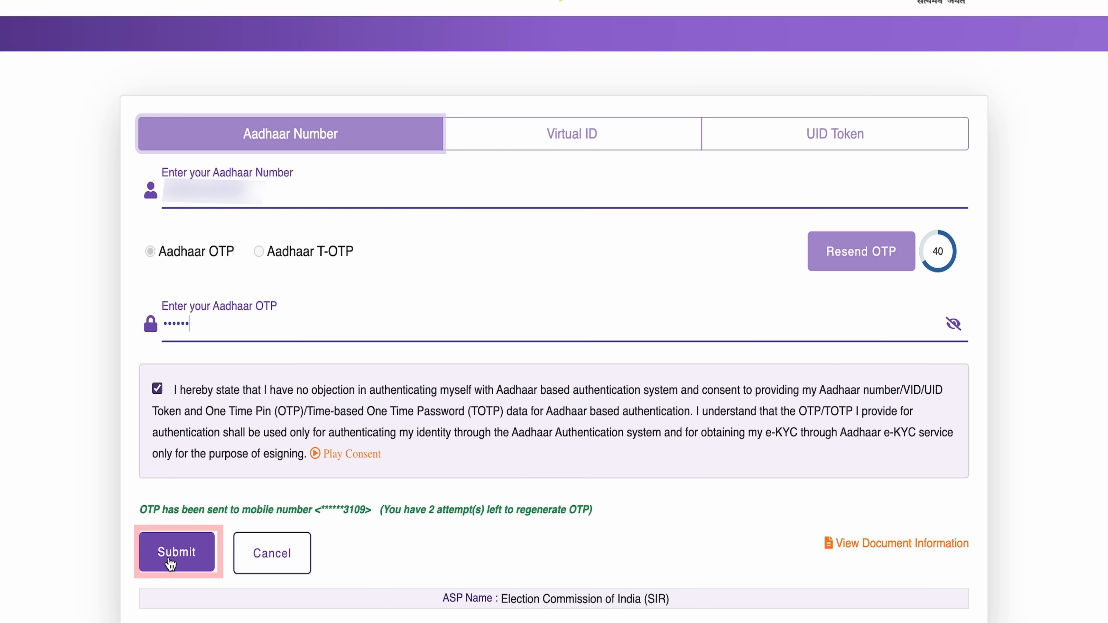
click(171, 560)
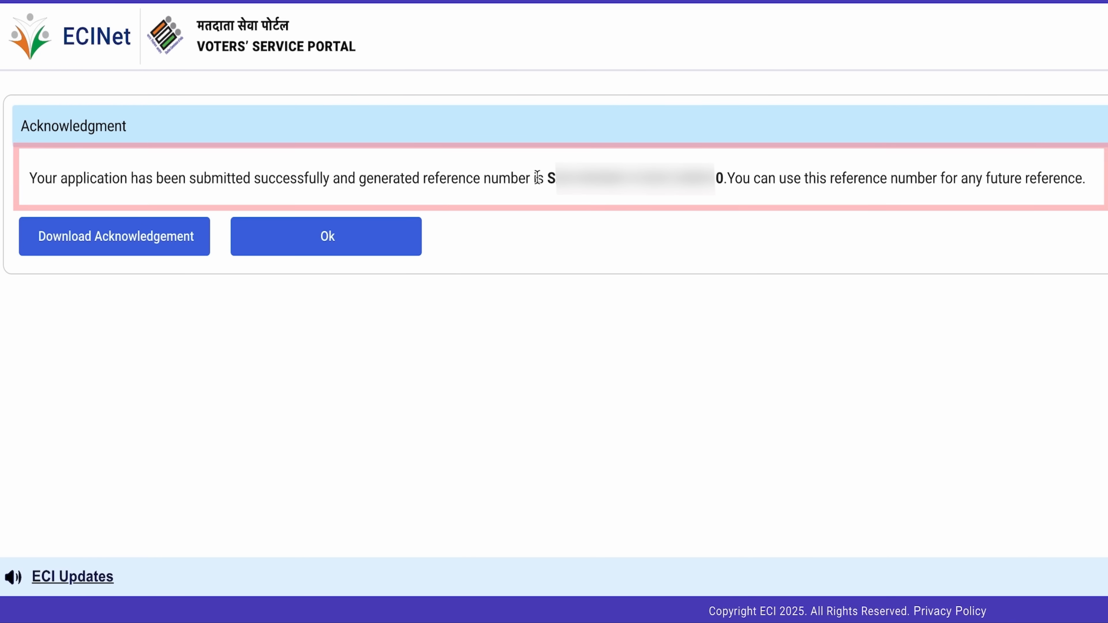
Select the full application reference number in the acknowledgment and close the acknowledgment.
drag(577, 182, 719, 182)
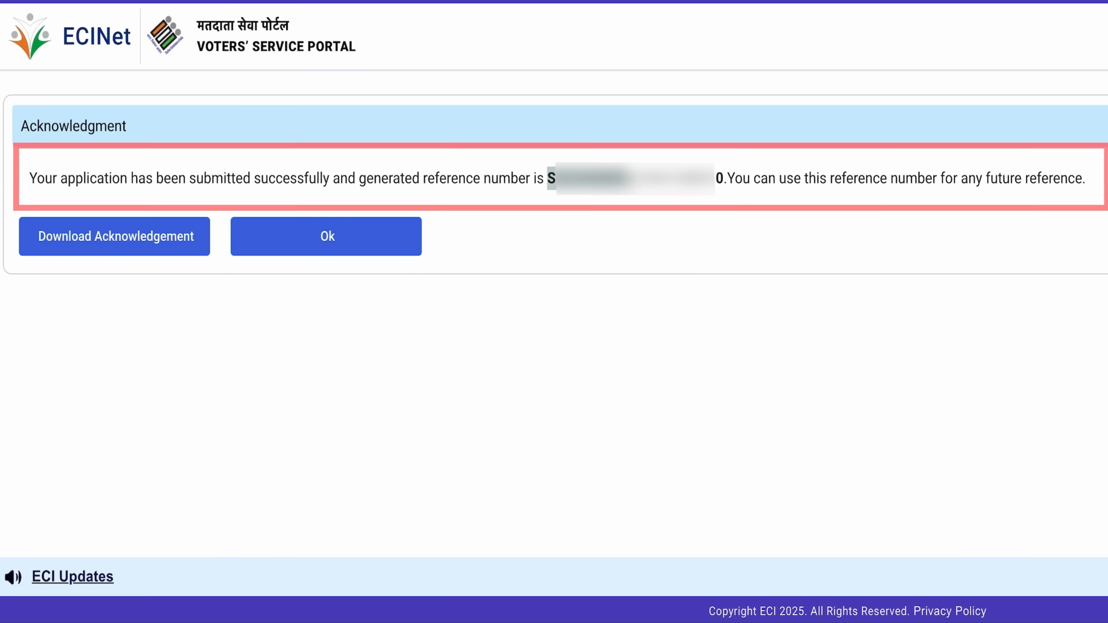
drag(629, 180, 720, 187)
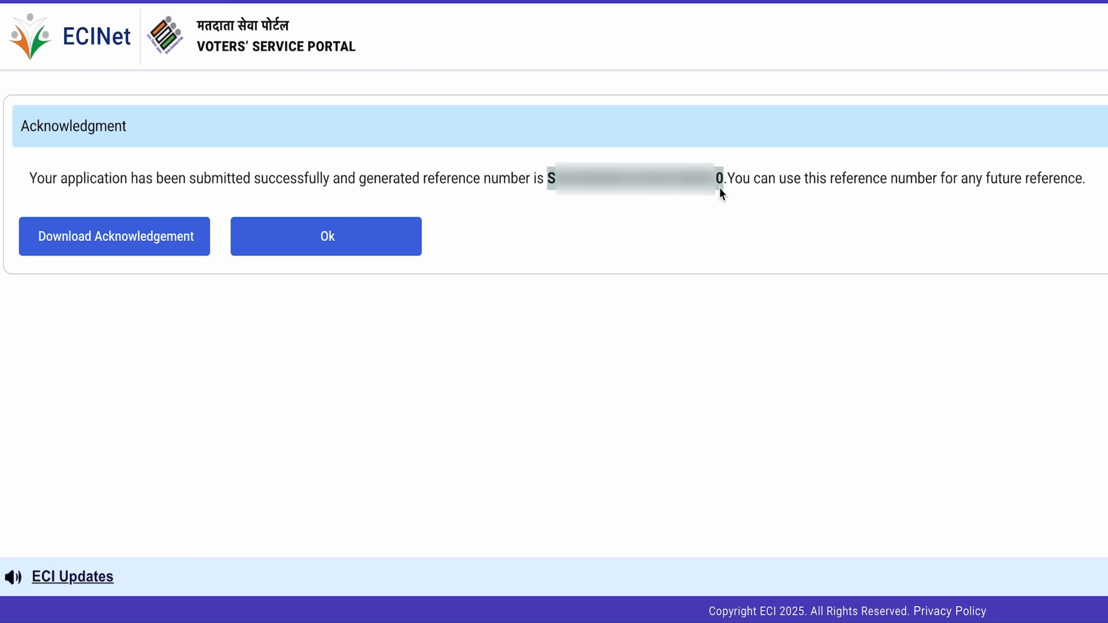
click(376, 255)
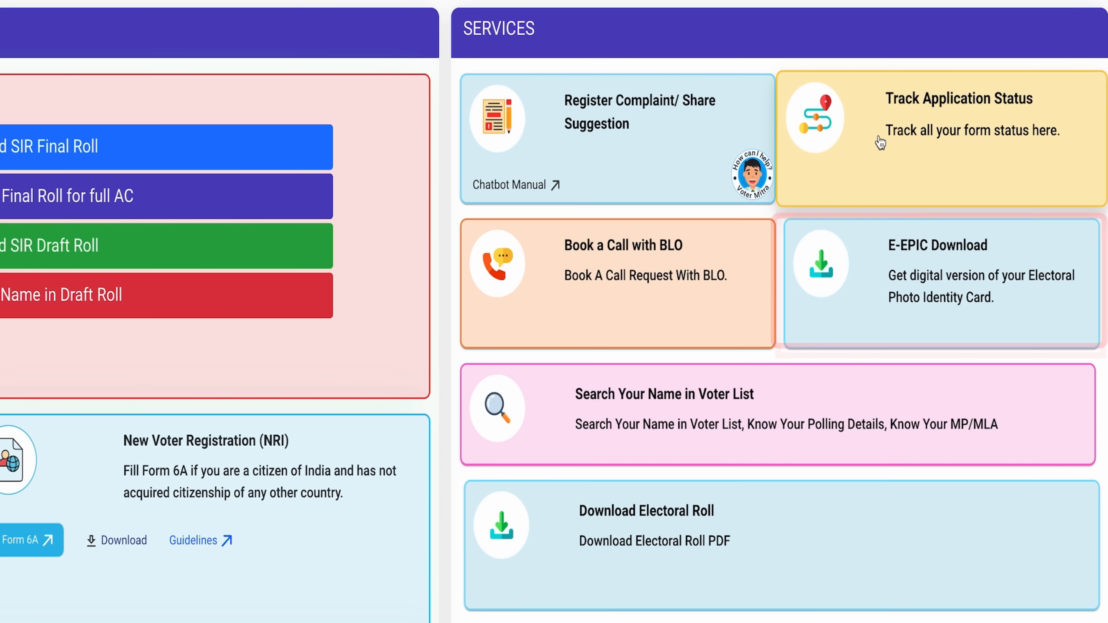
Look up the application in Track Application Status by its reference number and expand its status details.
click(680, 248)
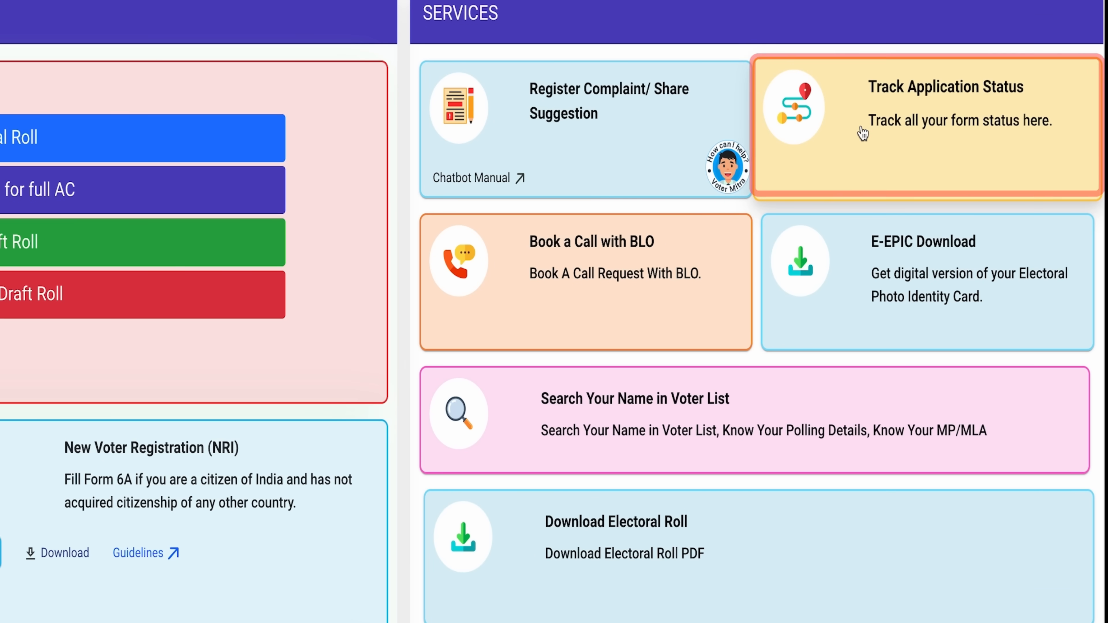
click(863, 132)
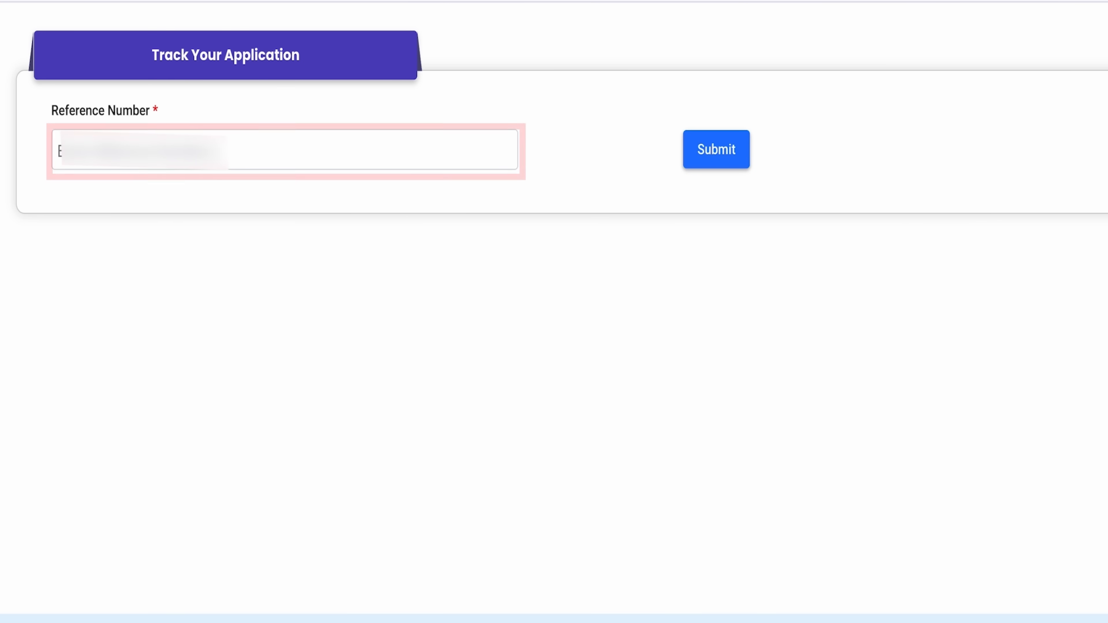
click(226, 174)
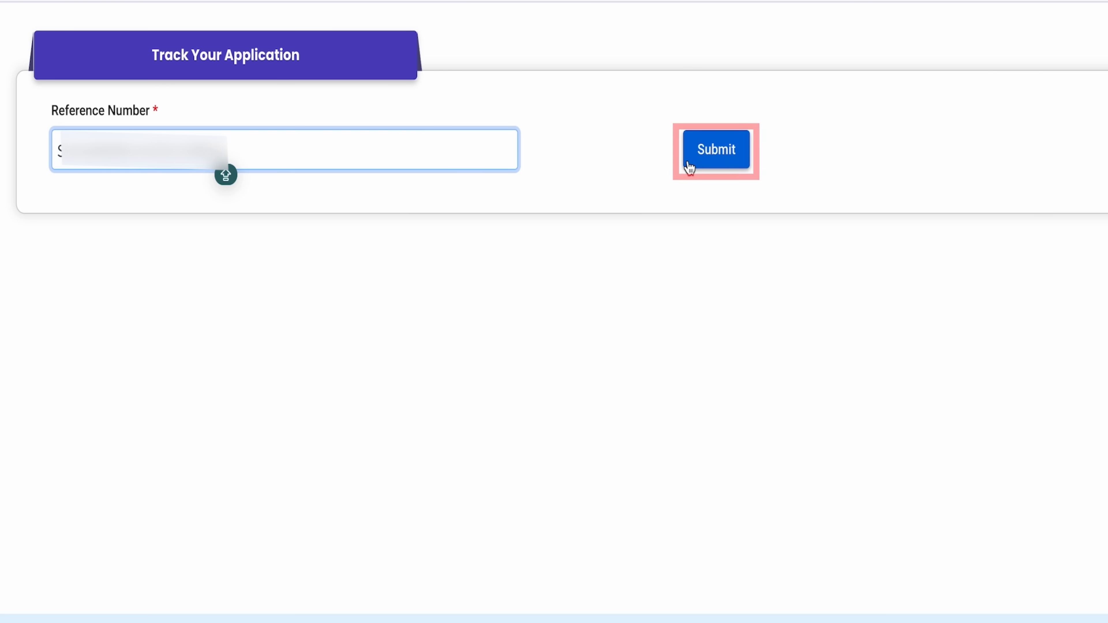
click(721, 162)
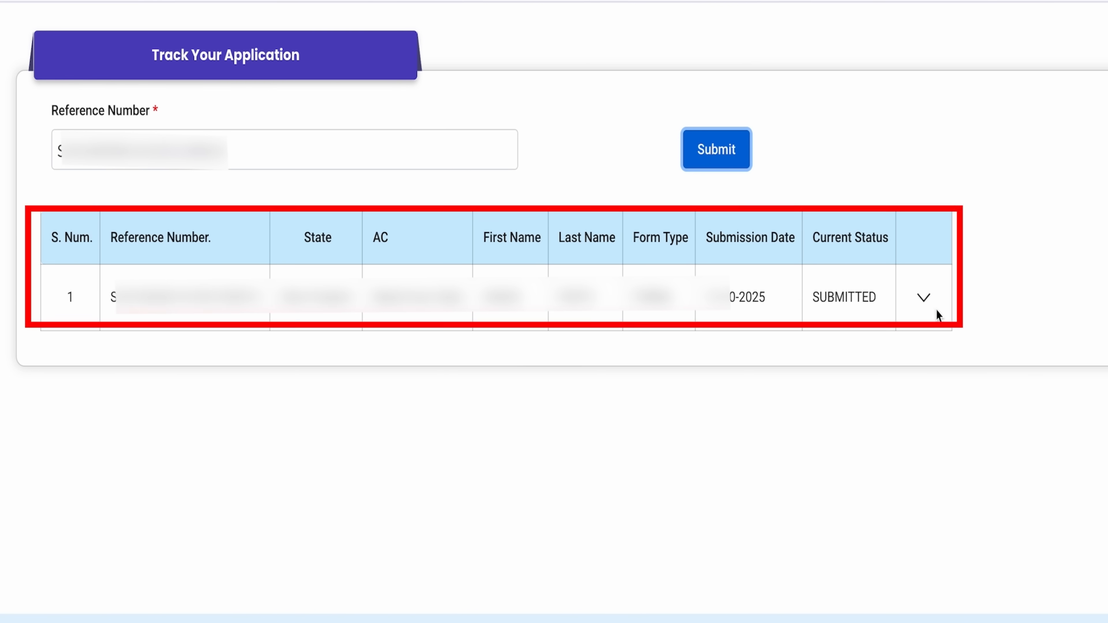
click(925, 305)
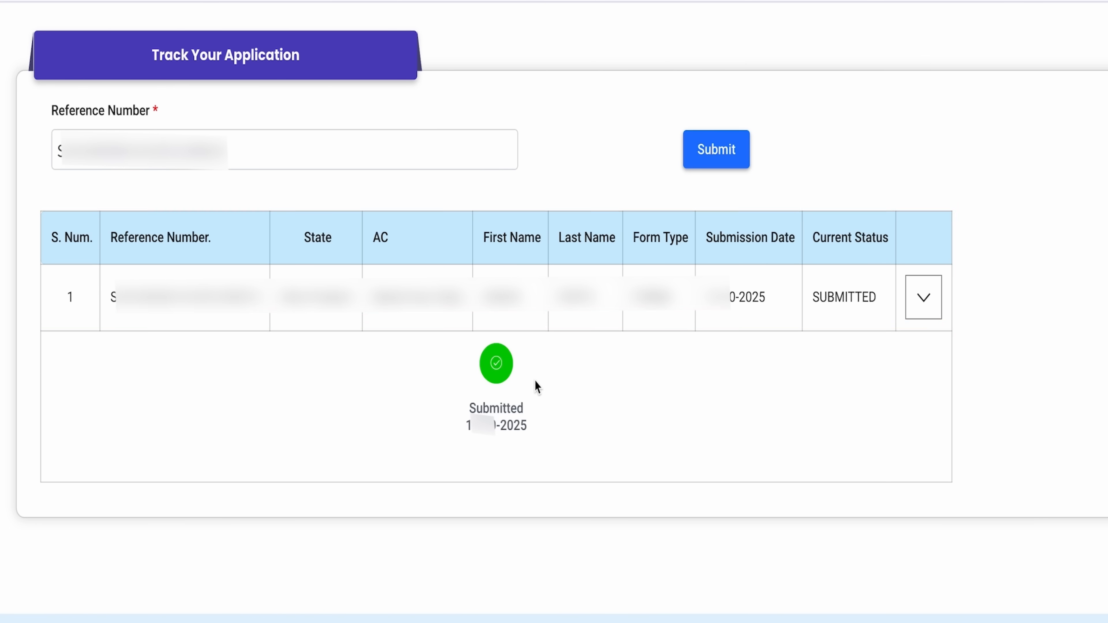